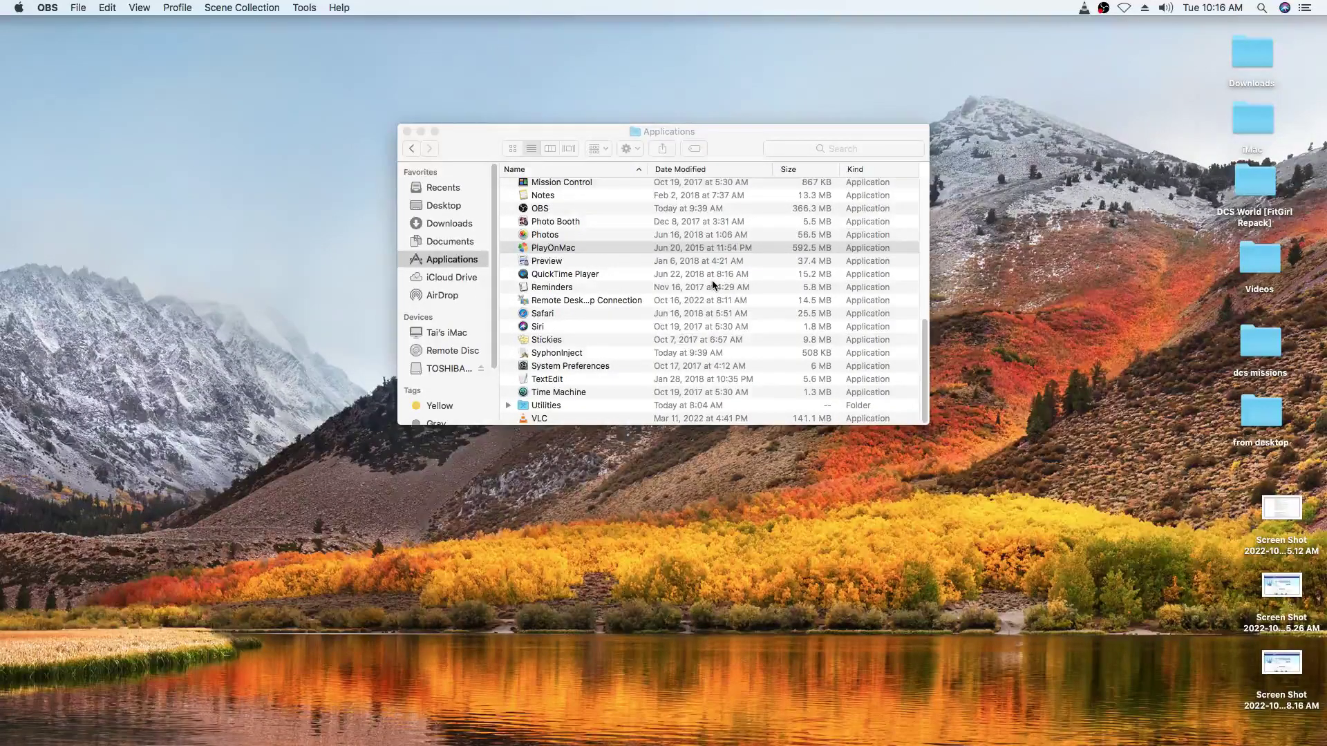
Launch PlayOnMac from the Applications folder and move its main window to a convenient spot
{"action": "left_click", "coordinate": [523, 250]}
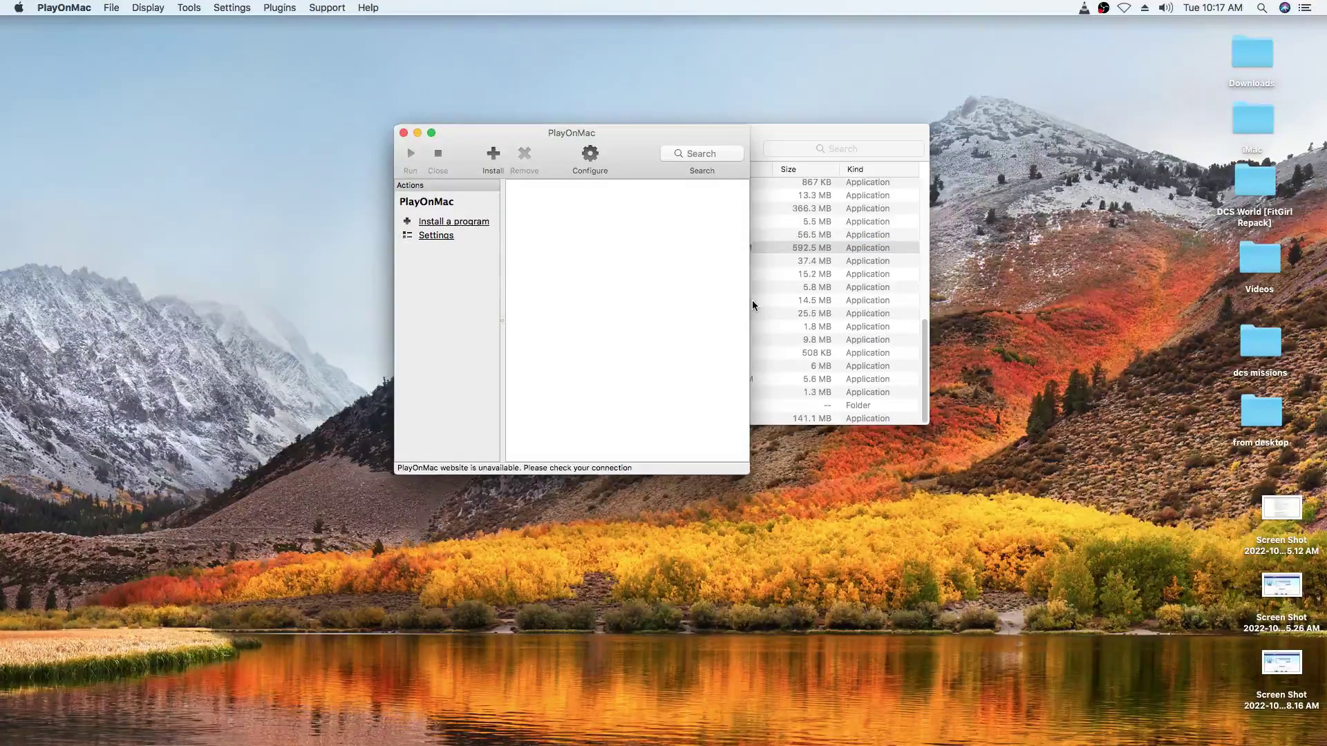
{"action": "left_click_drag", "start_coordinate": [616, 141], "coordinate": [738, 286]}
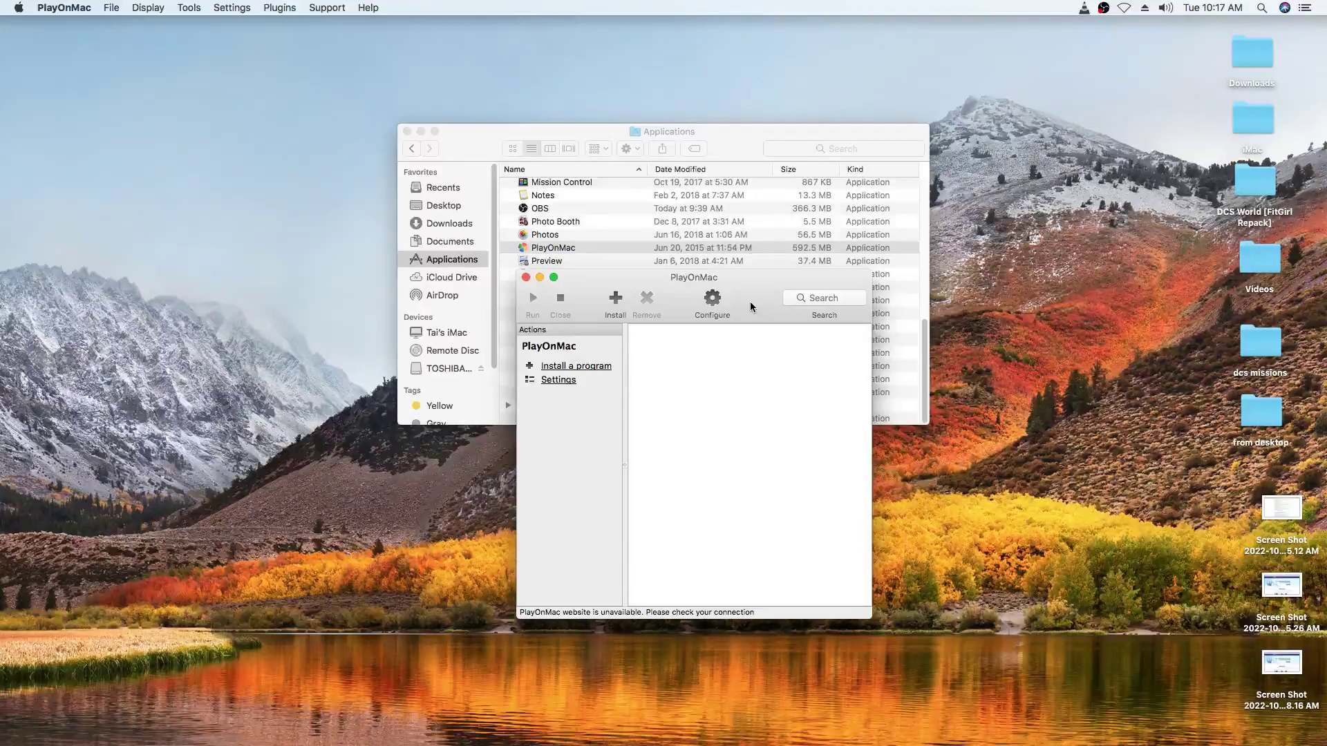
{"action": "left_click_drag", "start_coordinate": [749, 302], "coordinate": [628, 305]}
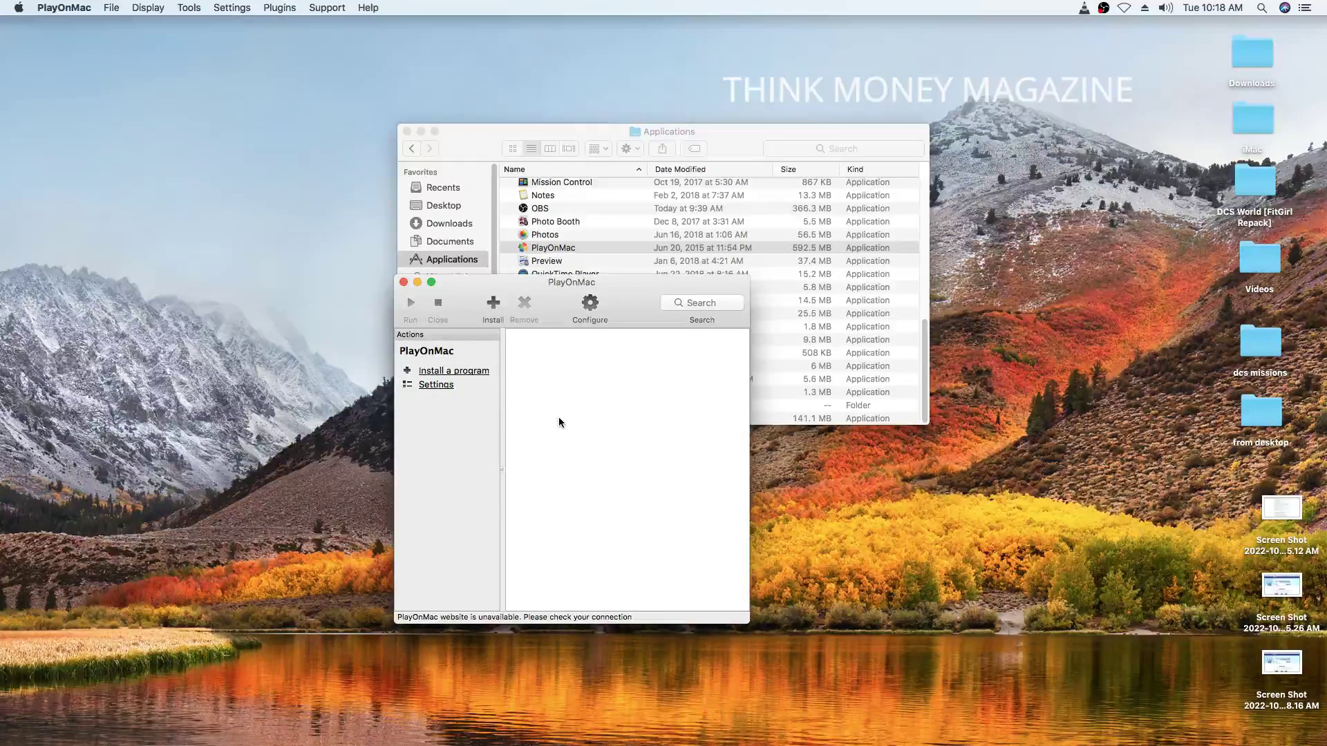
Start installing a non-listed program and continue past the wizard's welcome page
{"action": "left_click", "coordinate": [456, 372]}
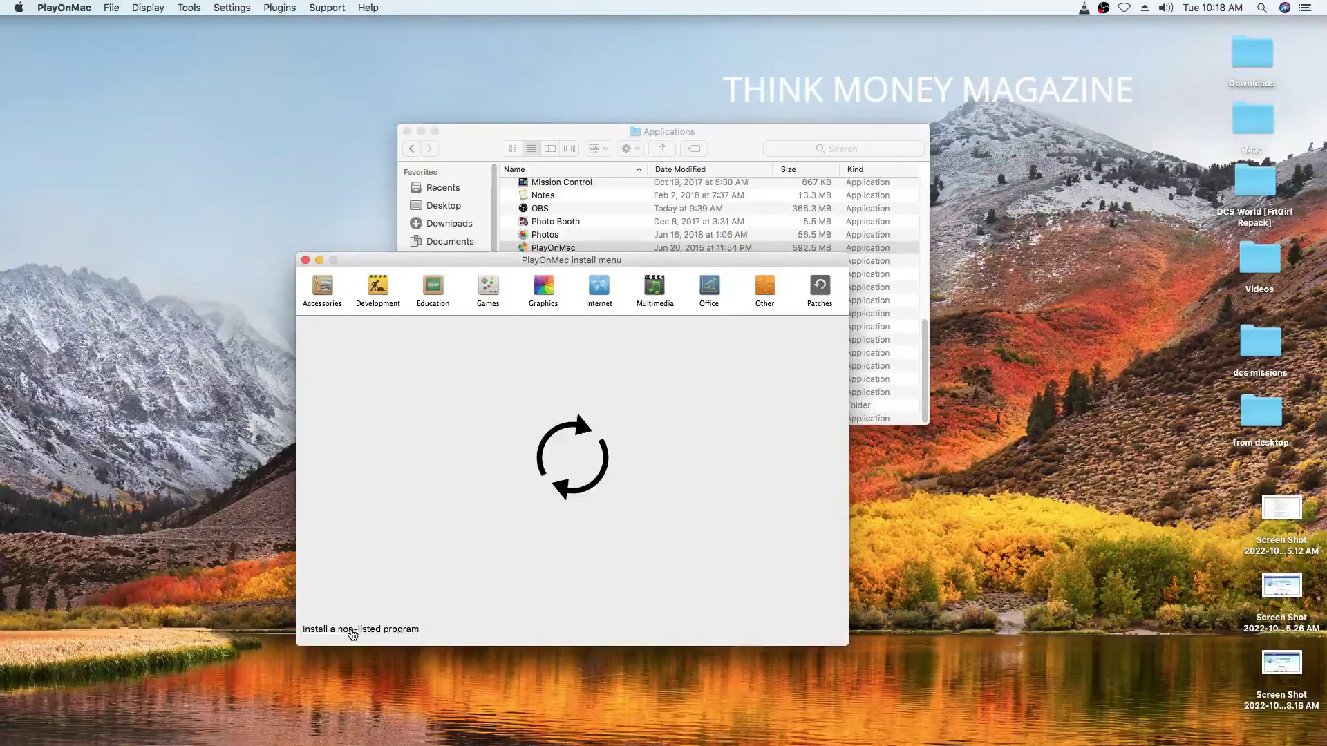
{"action": "left_click", "coordinate": [352, 630]}
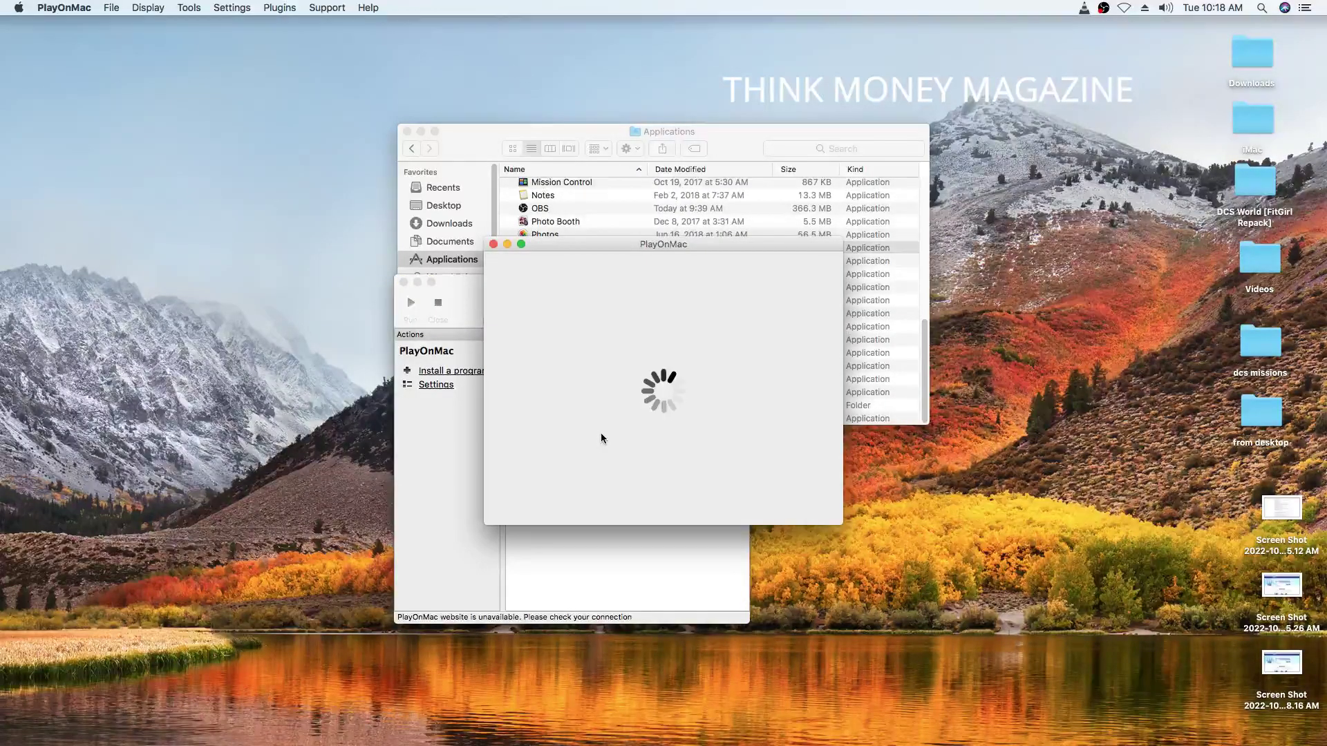
{"action": "left_click", "coordinate": [744, 512]}
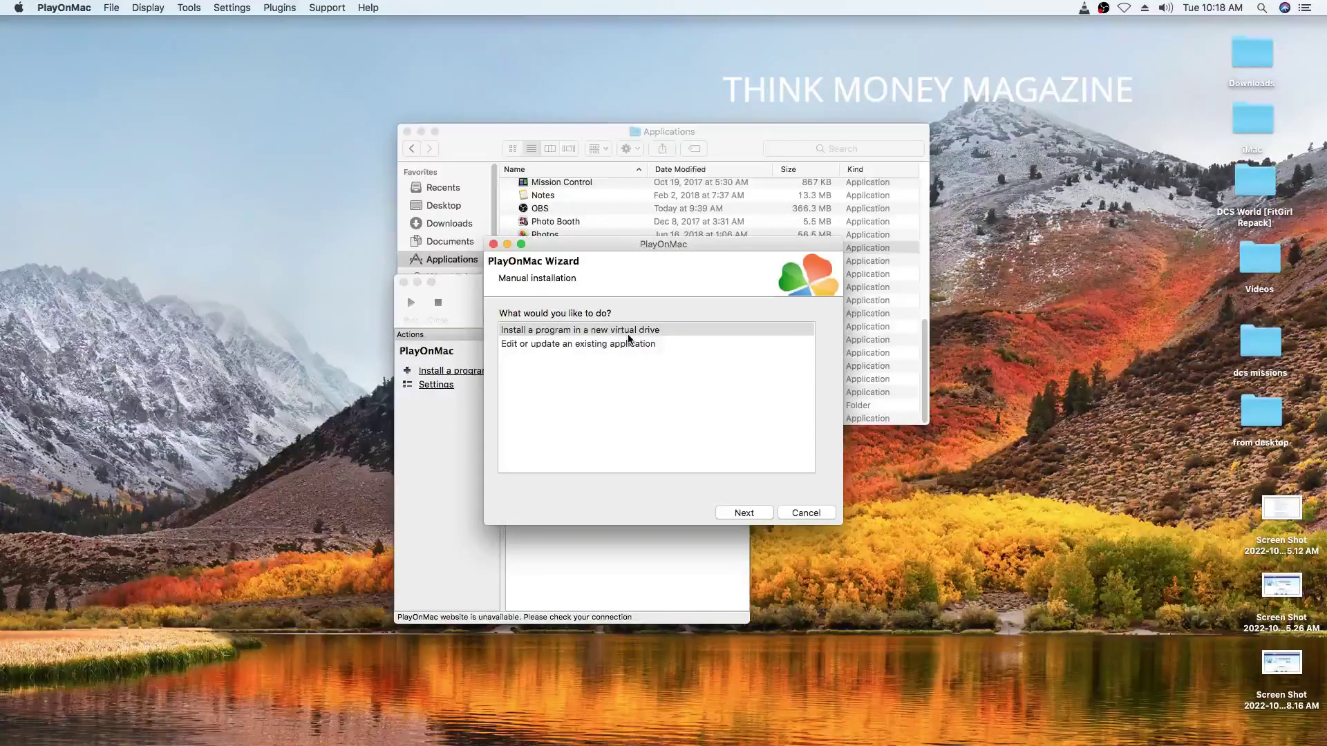
Choose to update an existing application and select the AVIEWINDOWS virtual drive
{"action": "left_click", "coordinate": [558, 343]}
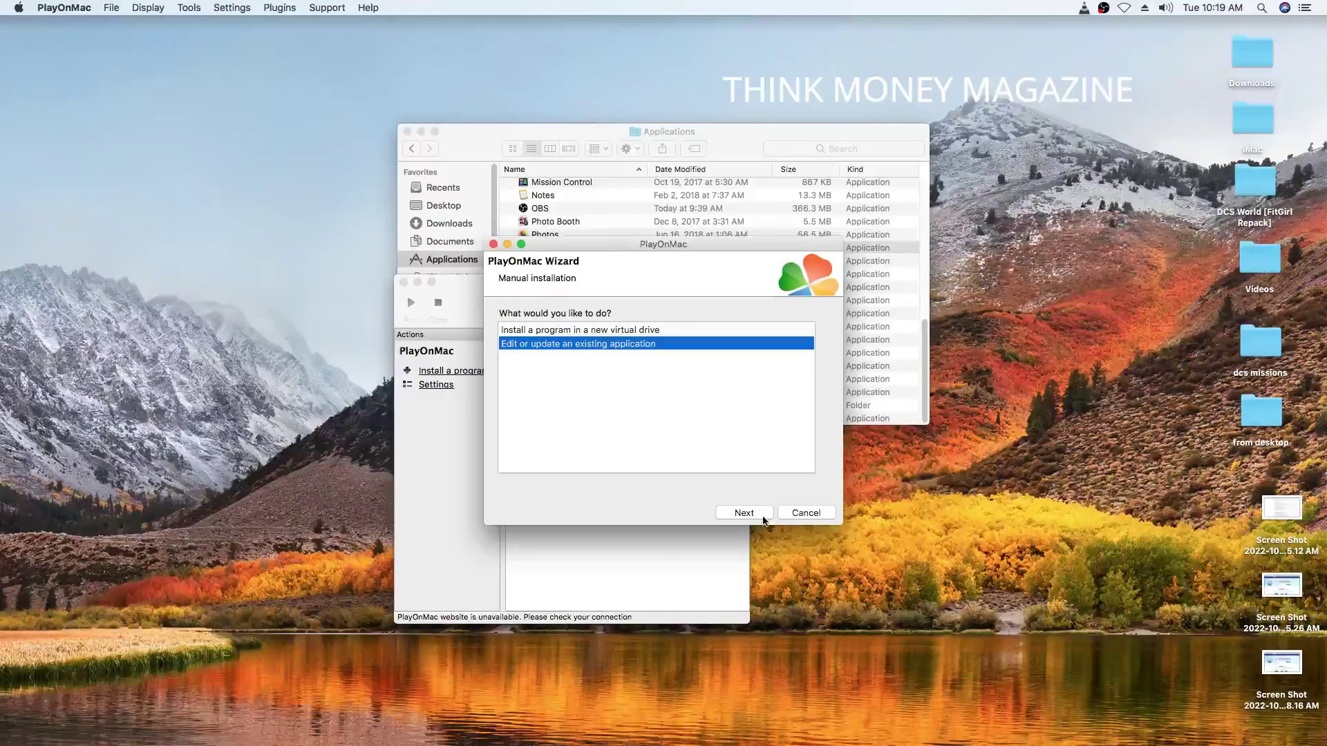
{"action": "left_click", "coordinate": [741, 514]}
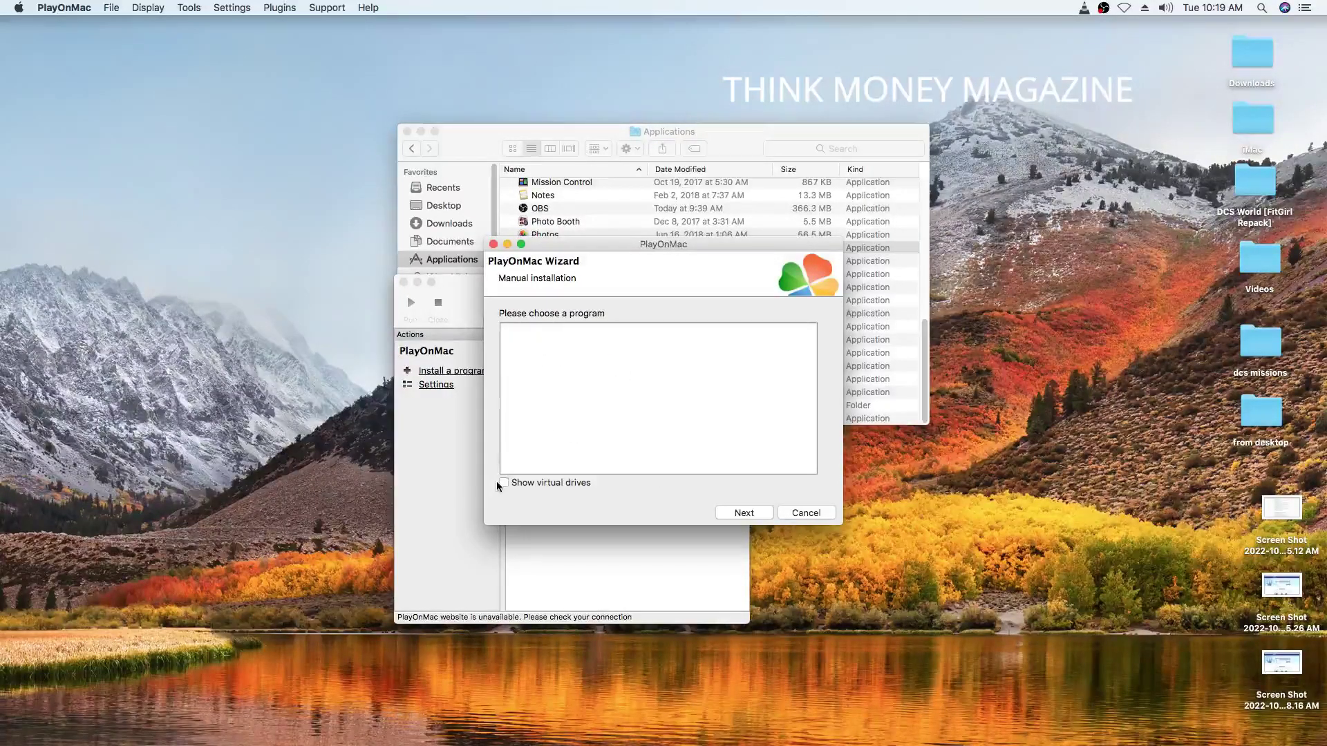
{"action": "left_click", "coordinate": [540, 329]}
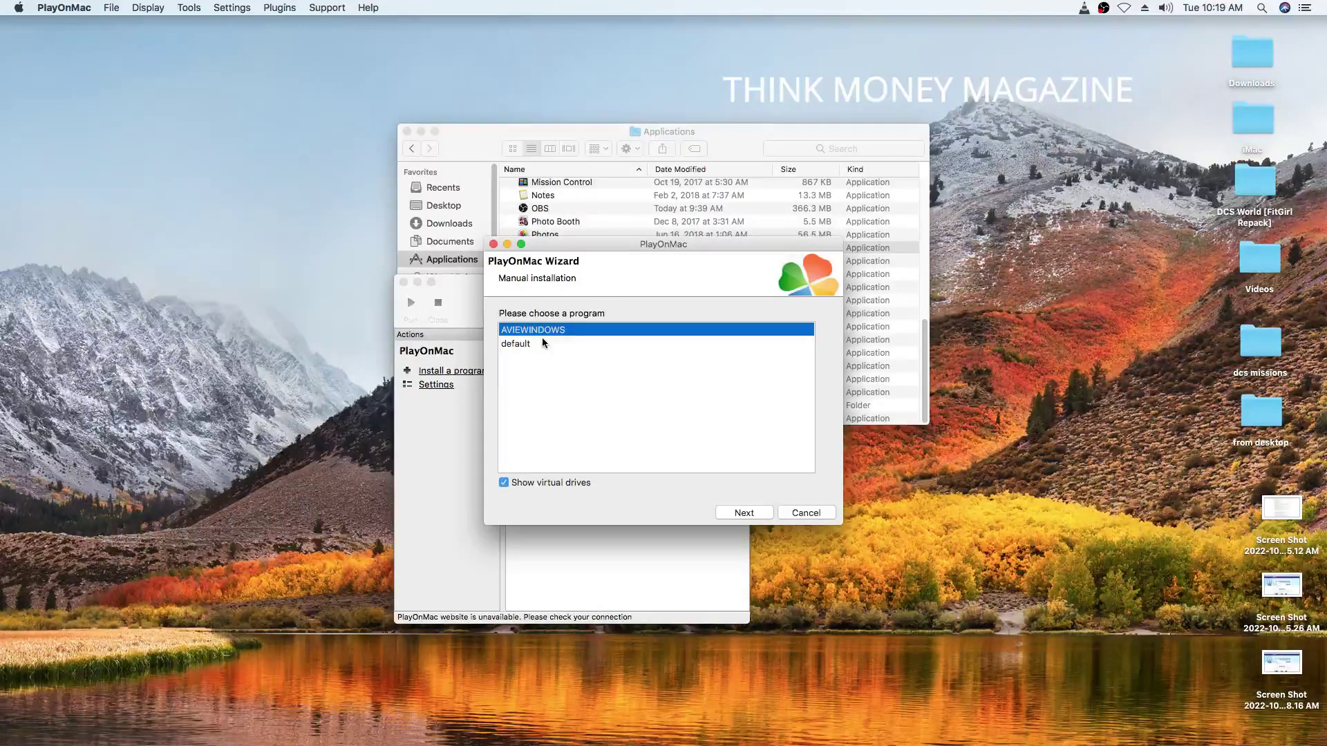
{"action": "left_click", "coordinate": [747, 514]}
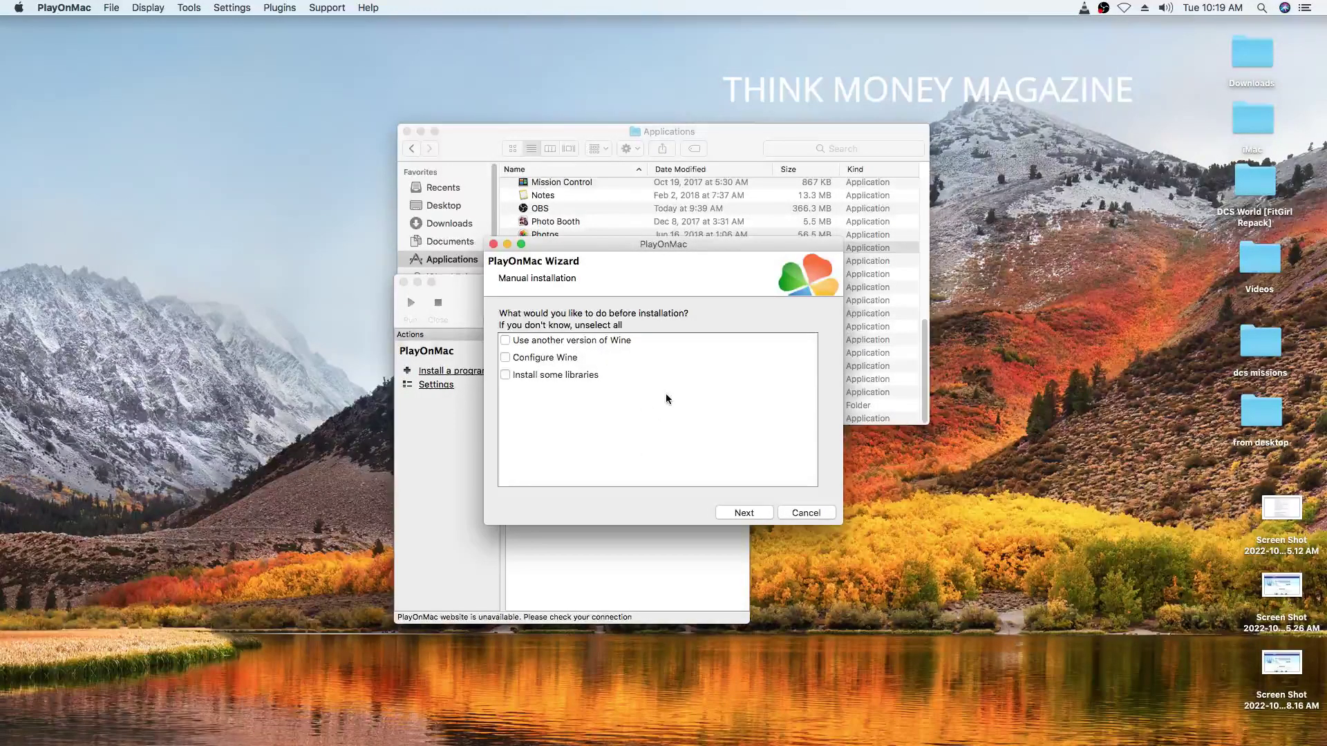
Skip the pre-installation options and choose a 64-bit Windows installation
{"action": "left_click", "coordinate": [734, 514]}
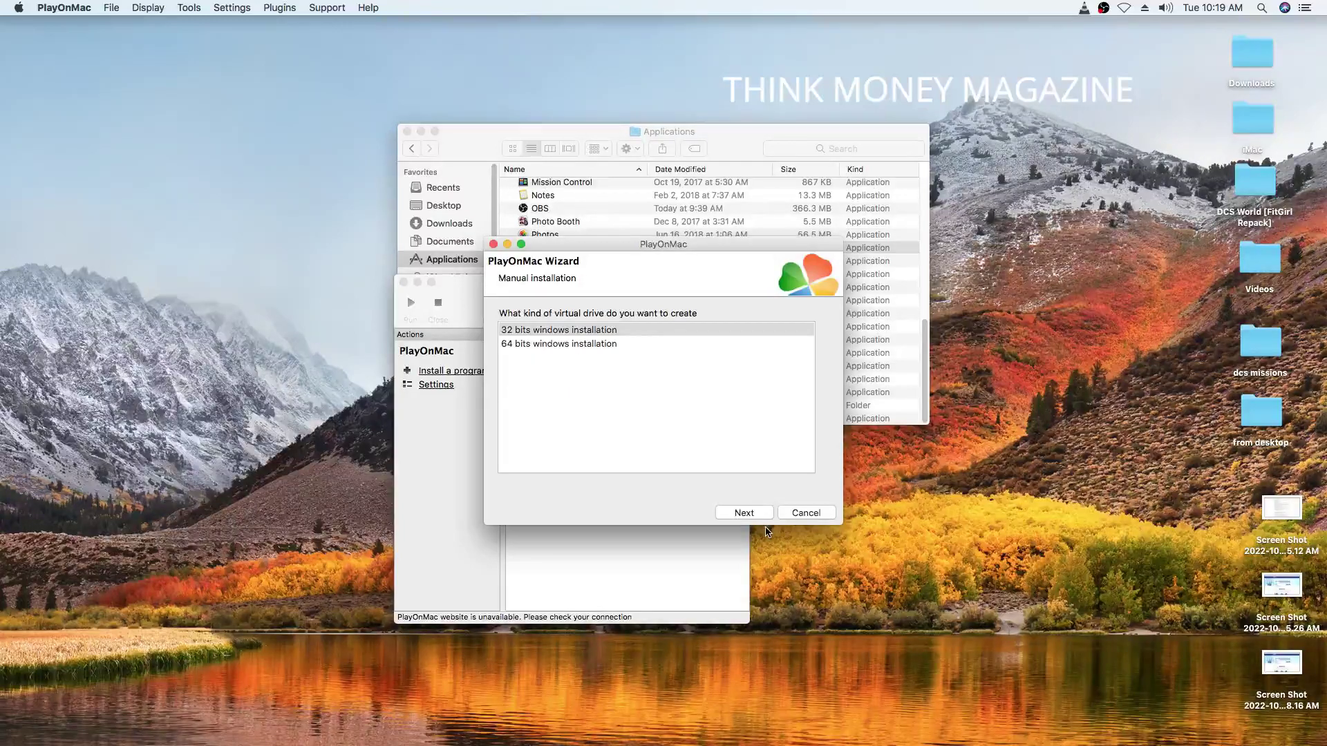
{"action": "left_click", "coordinate": [542, 345]}
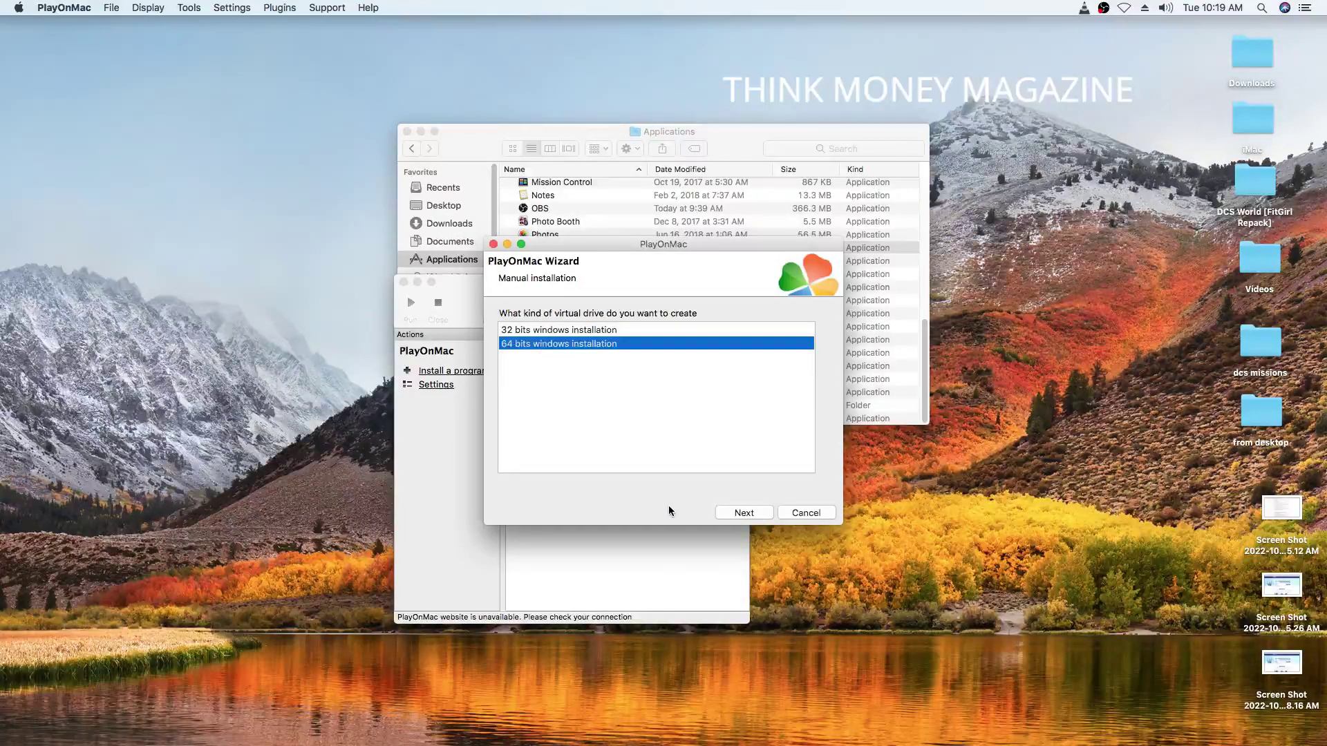
{"action": "left_click", "coordinate": [741, 515]}
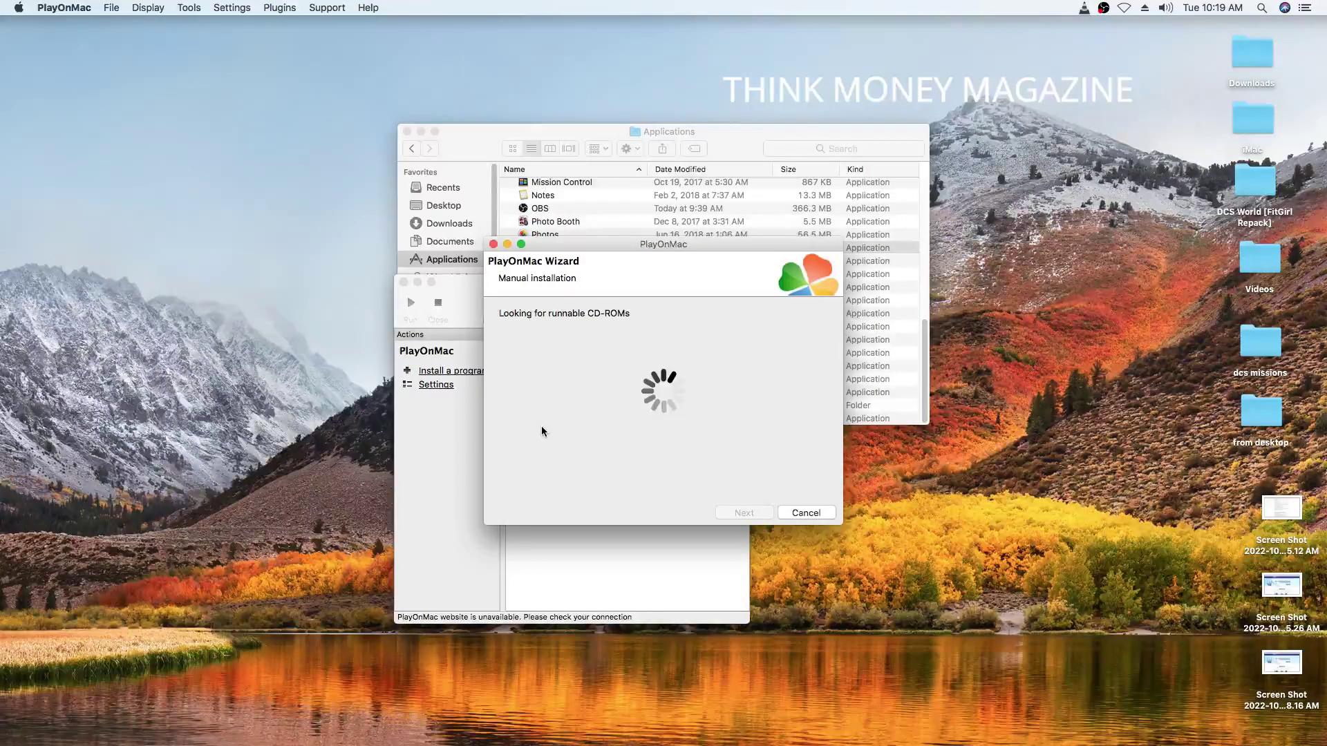
Browse to Desktop > Downloads and select xmglobal4setup.exe as the file to run
{"action": "left_click", "coordinate": [648, 357]}
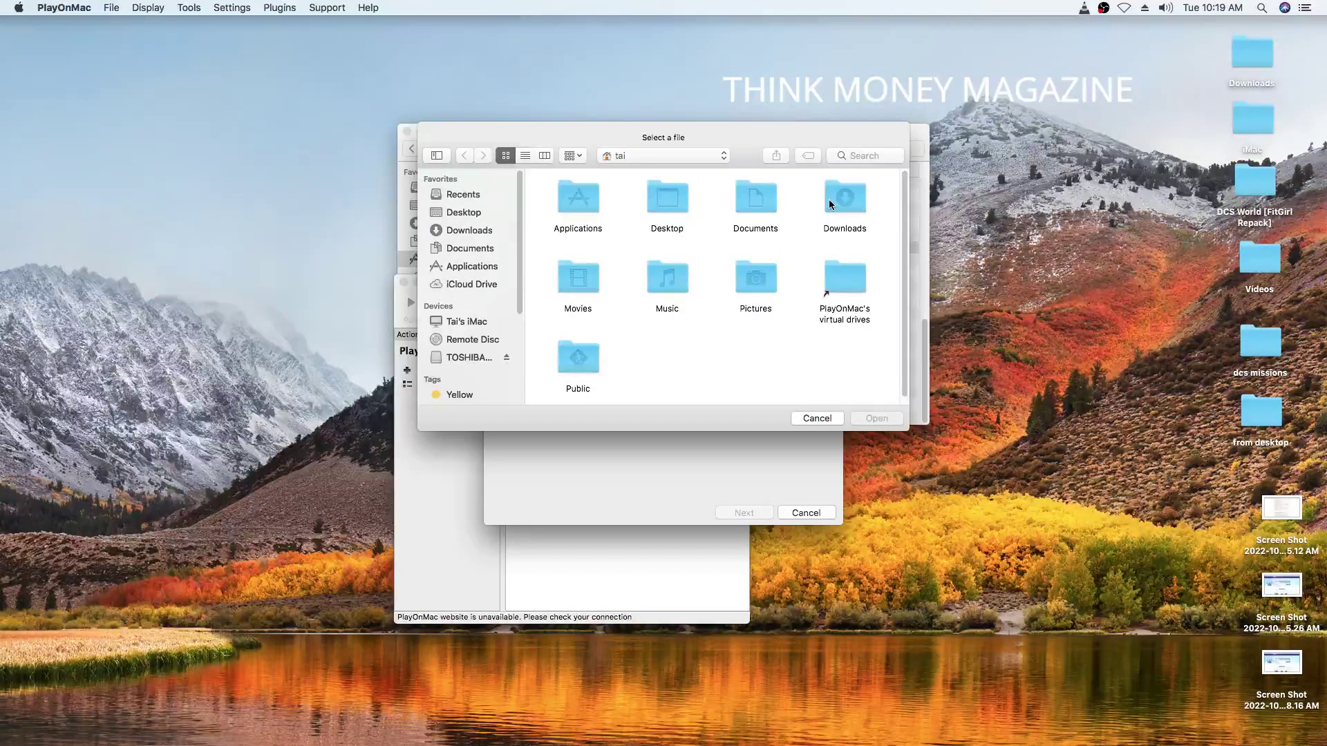
{"action": "double_click", "coordinate": [660, 205]}
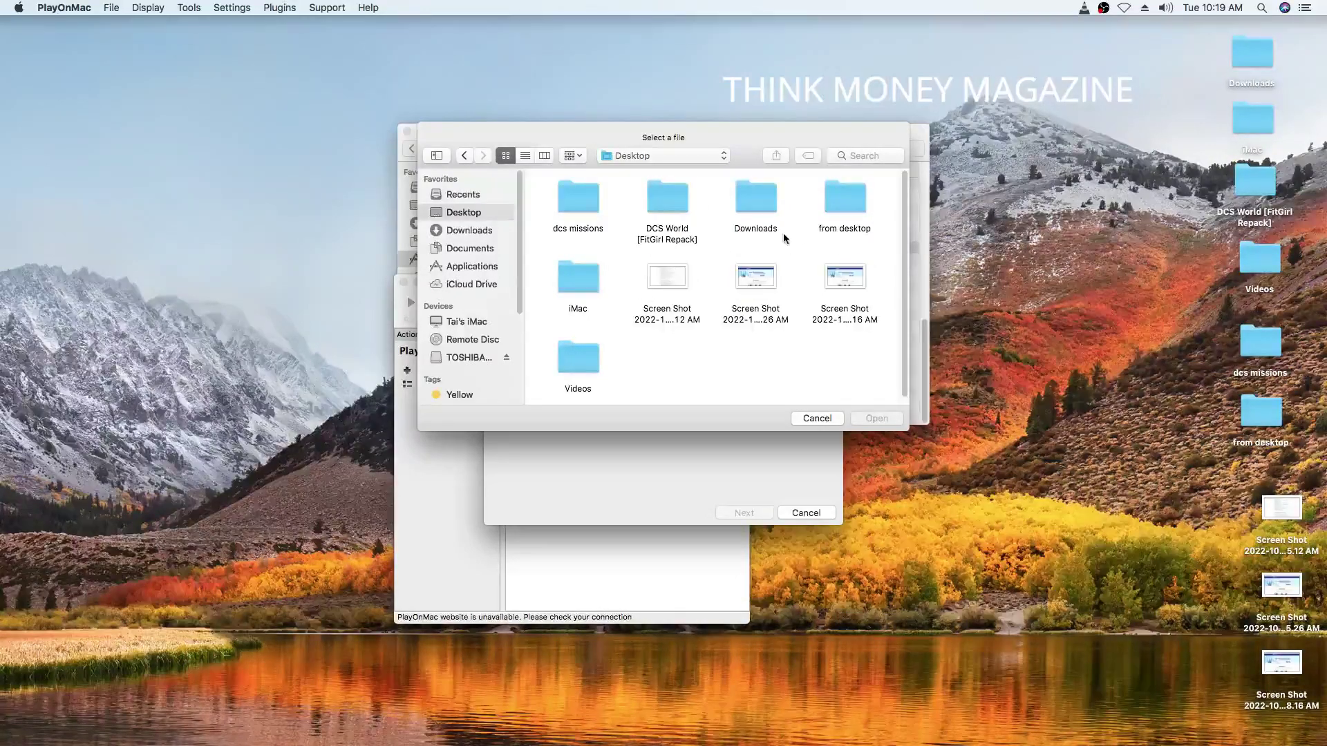
{"action": "double_click", "coordinate": [756, 201]}
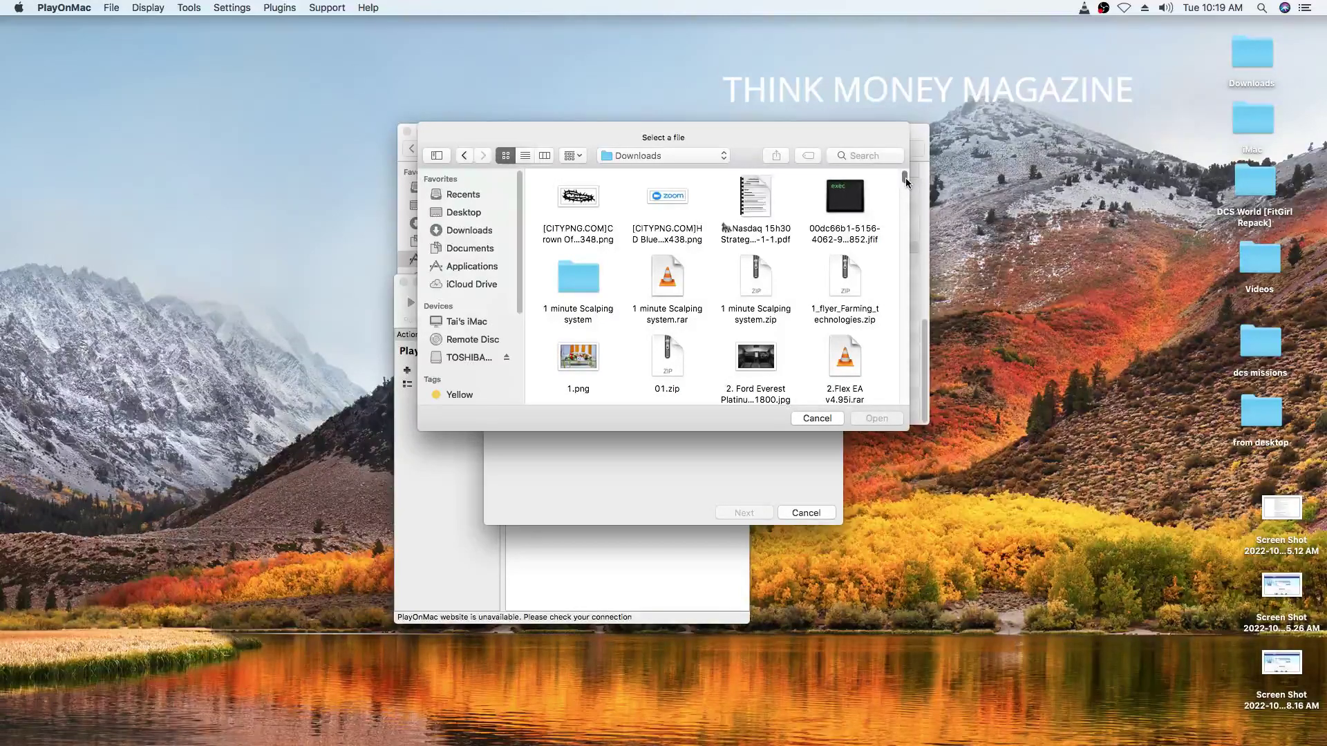
{"action": "left_click_drag", "start_coordinate": [905, 178], "coordinate": [902, 399]}
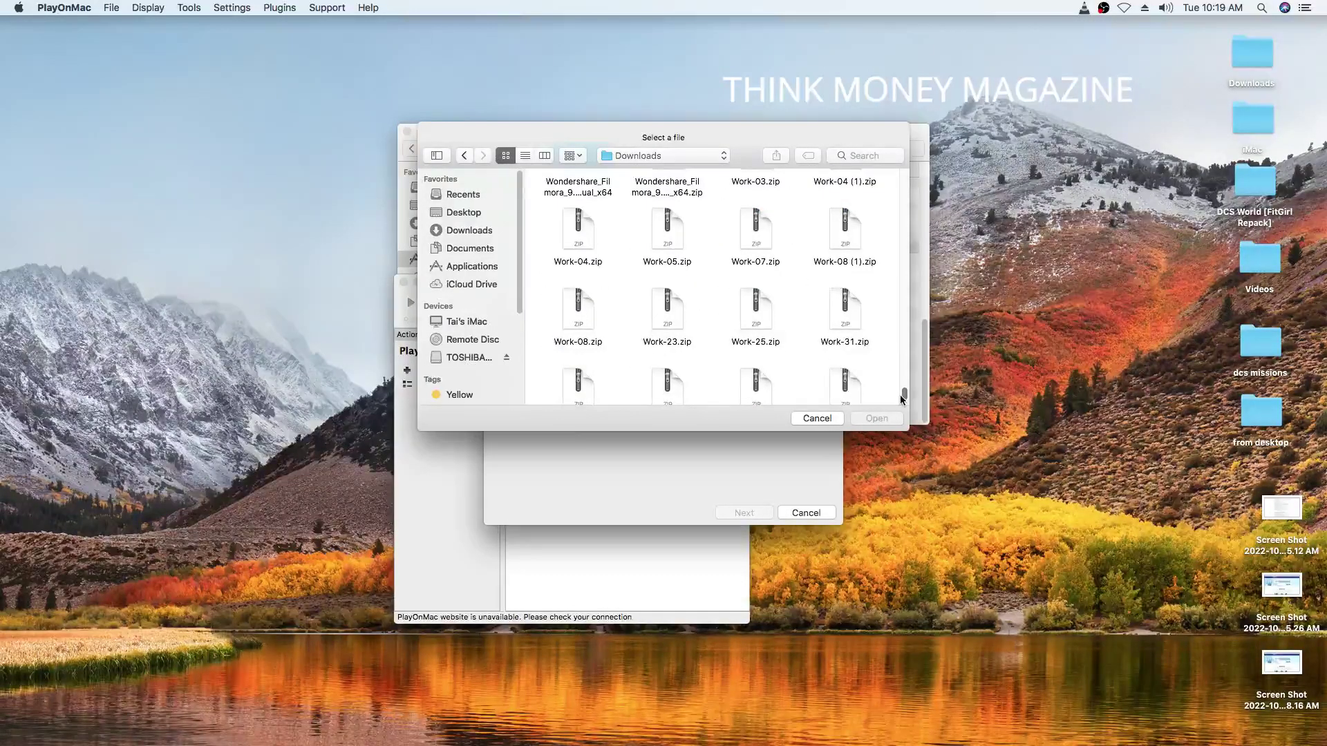
{"action": "scroll", "coordinate": [837, 366], "scroll_direction": "down", "scroll_amount": 2}
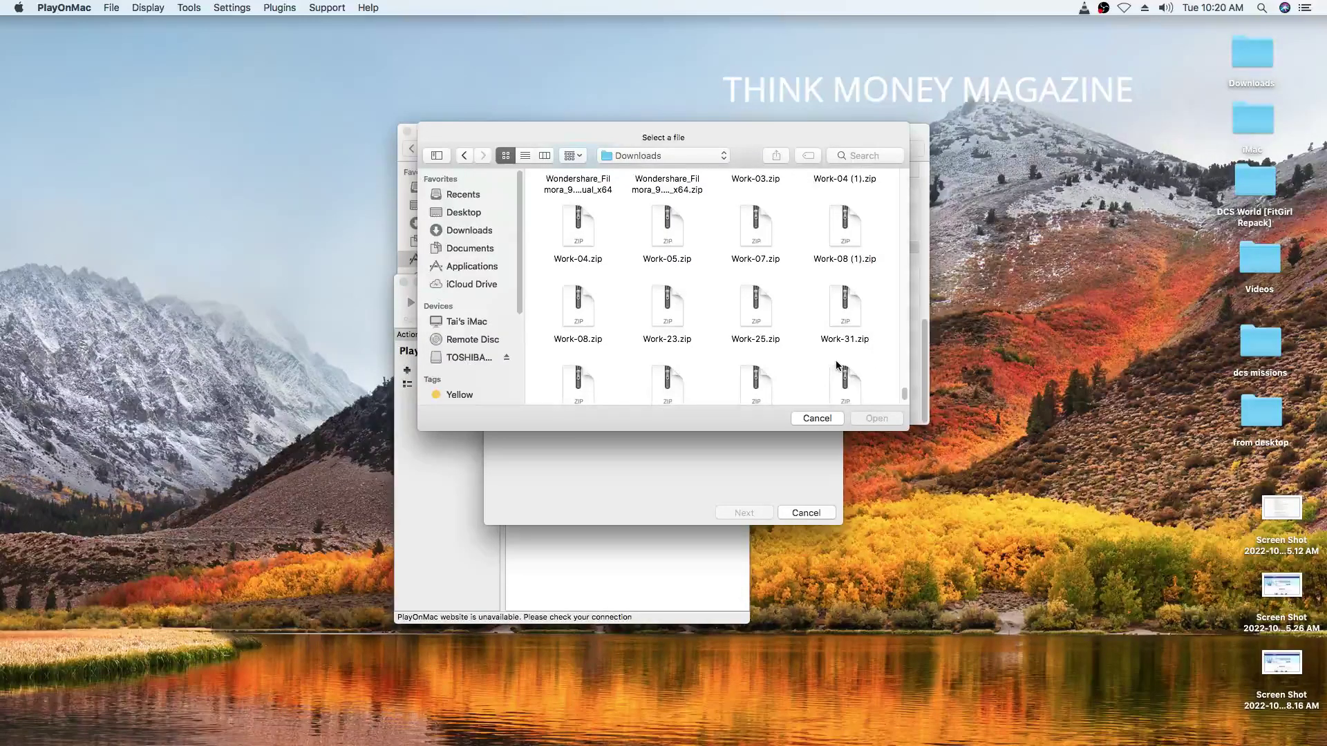
{"action": "scroll", "coordinate": [837, 366], "scroll_direction": "down", "scroll_amount": 5}
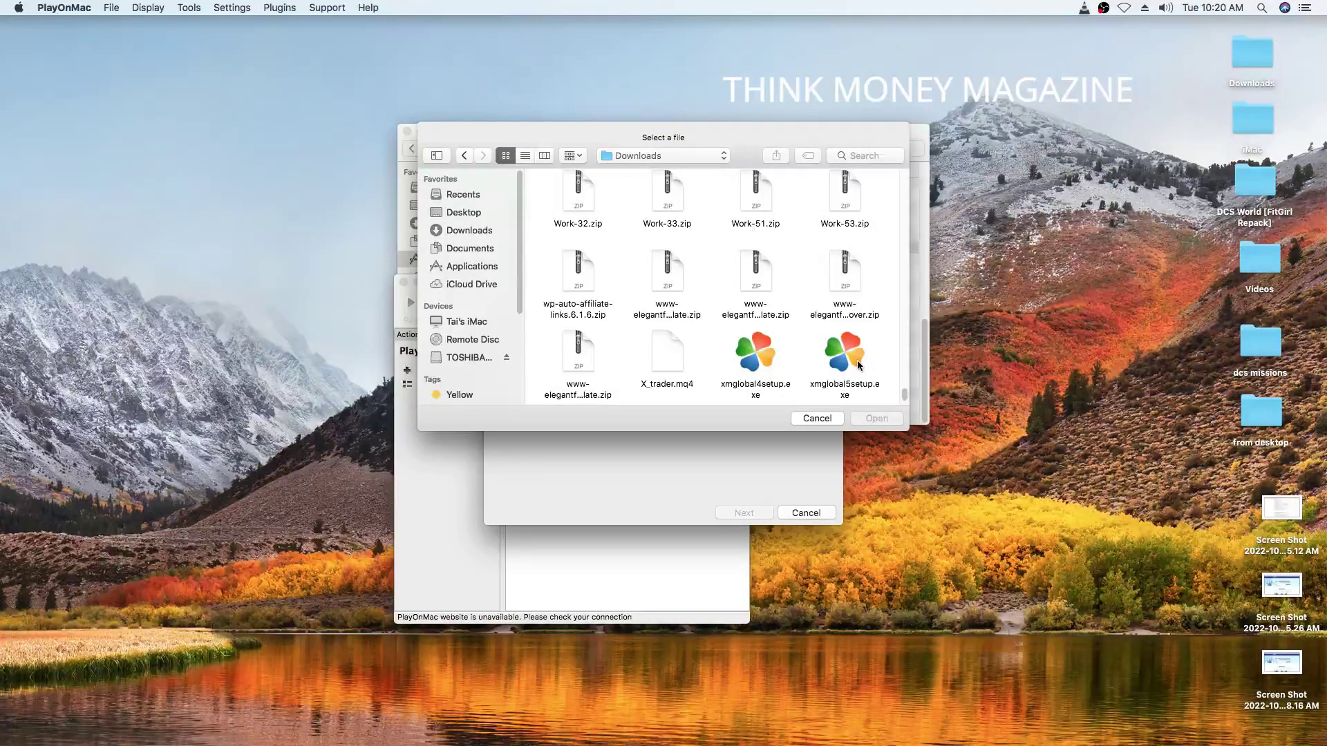
{"action": "left_click", "coordinate": [761, 354]}
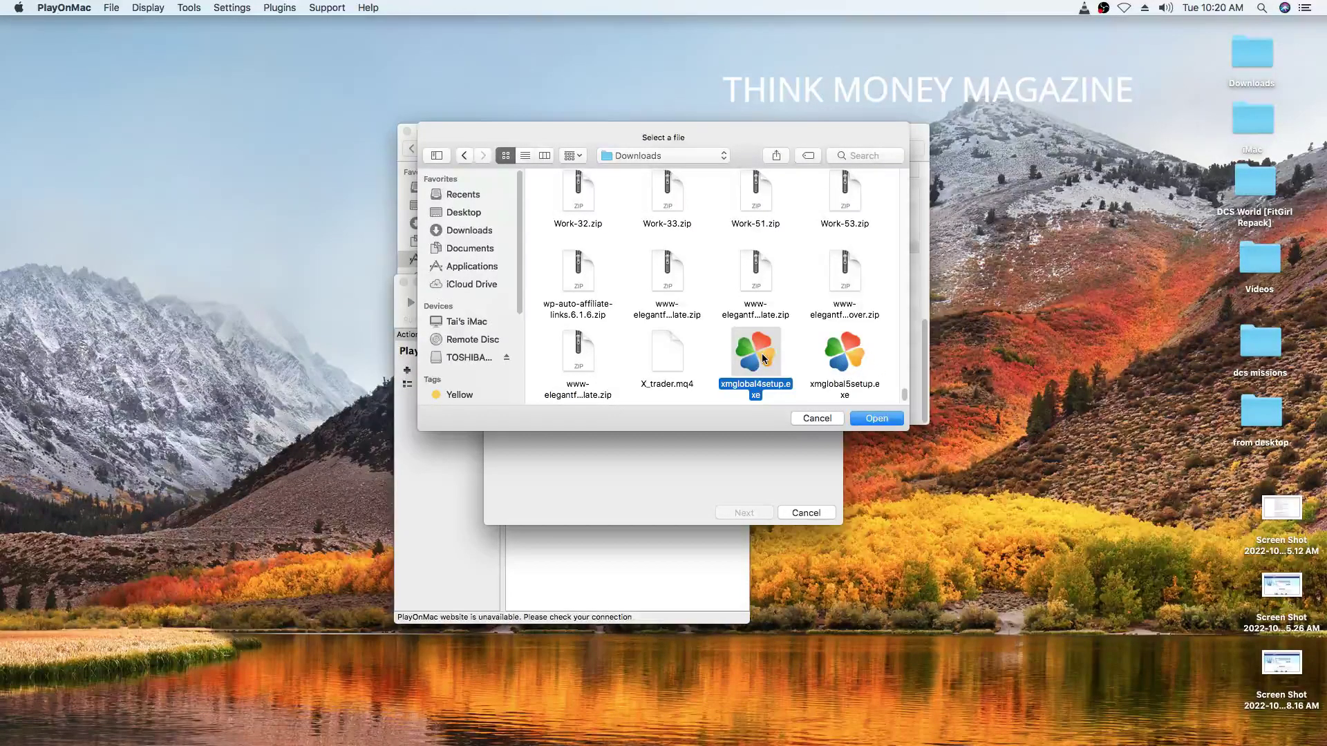
{"action": "left_click", "coordinate": [877, 418]}
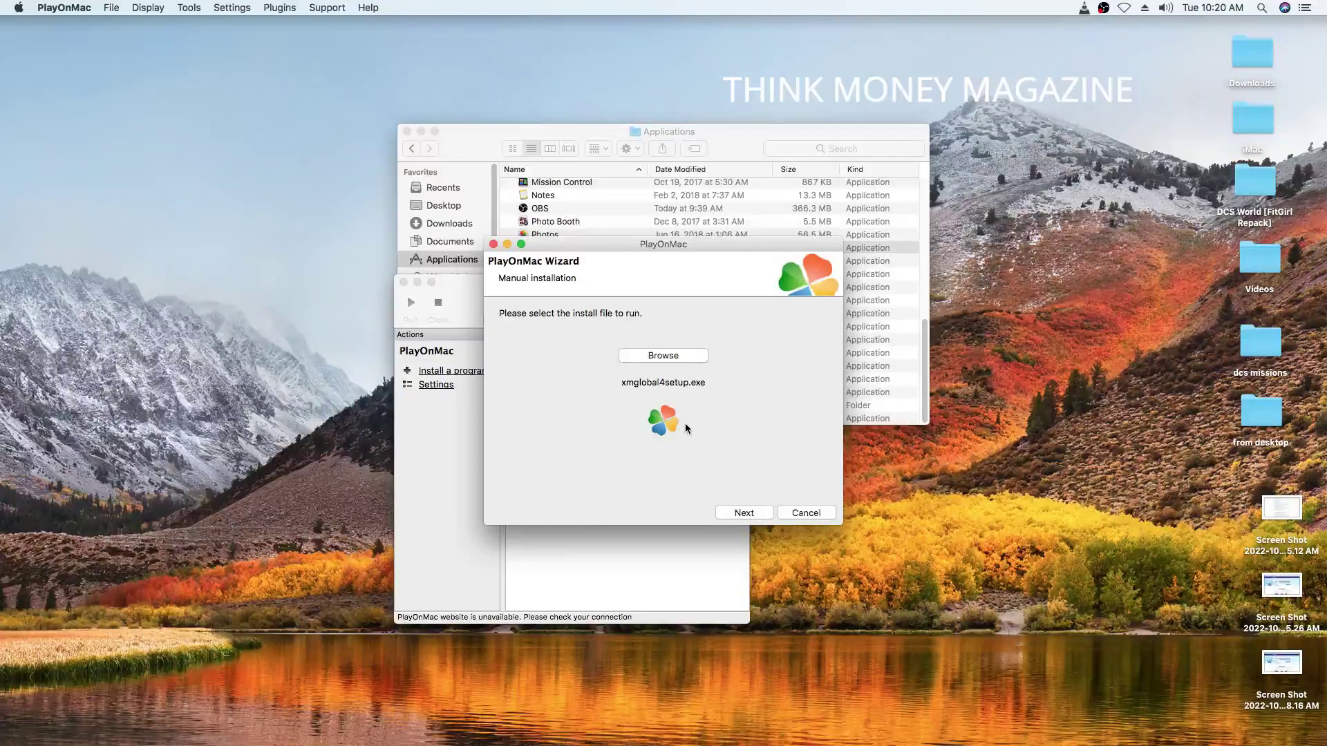
Run xmglobal4setup.exe, dismiss its unsupported operating system warning, and cancel the wizard
{"action": "left_click", "coordinate": [742, 514]}
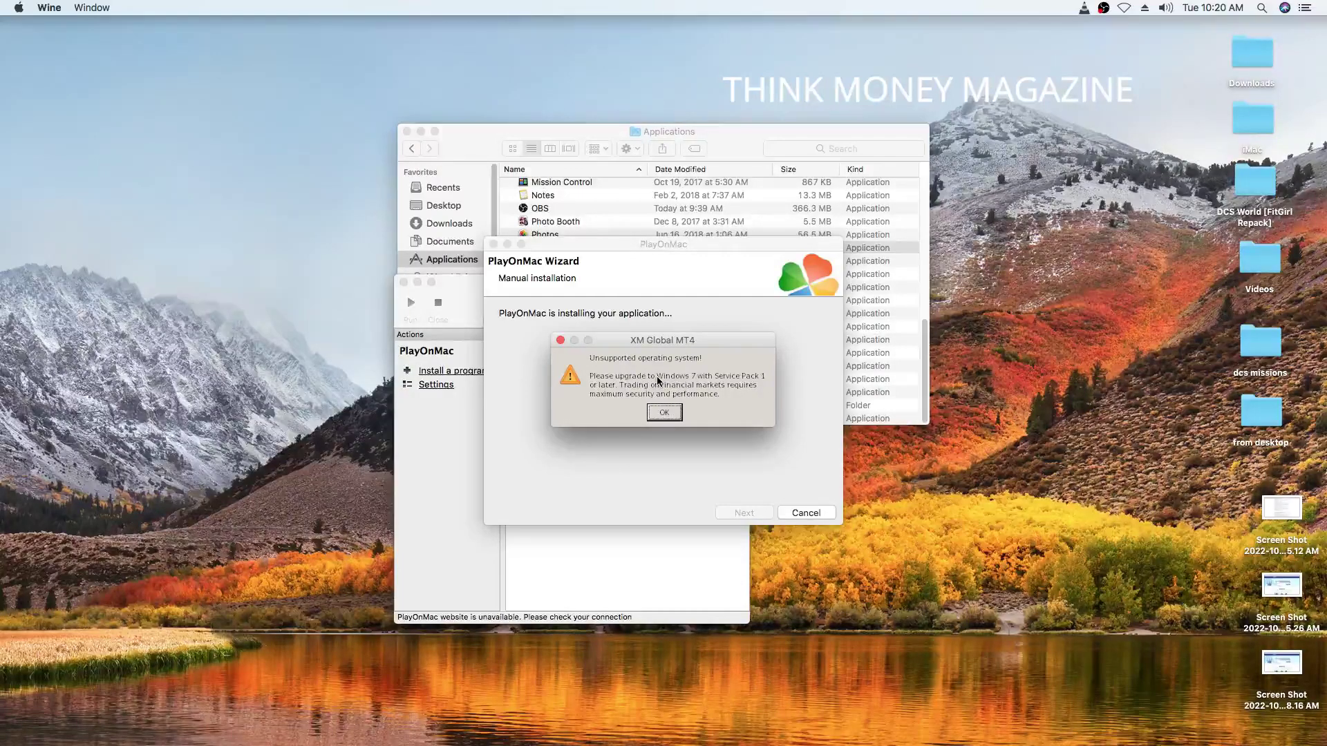
{"action": "left_click", "coordinate": [664, 414]}
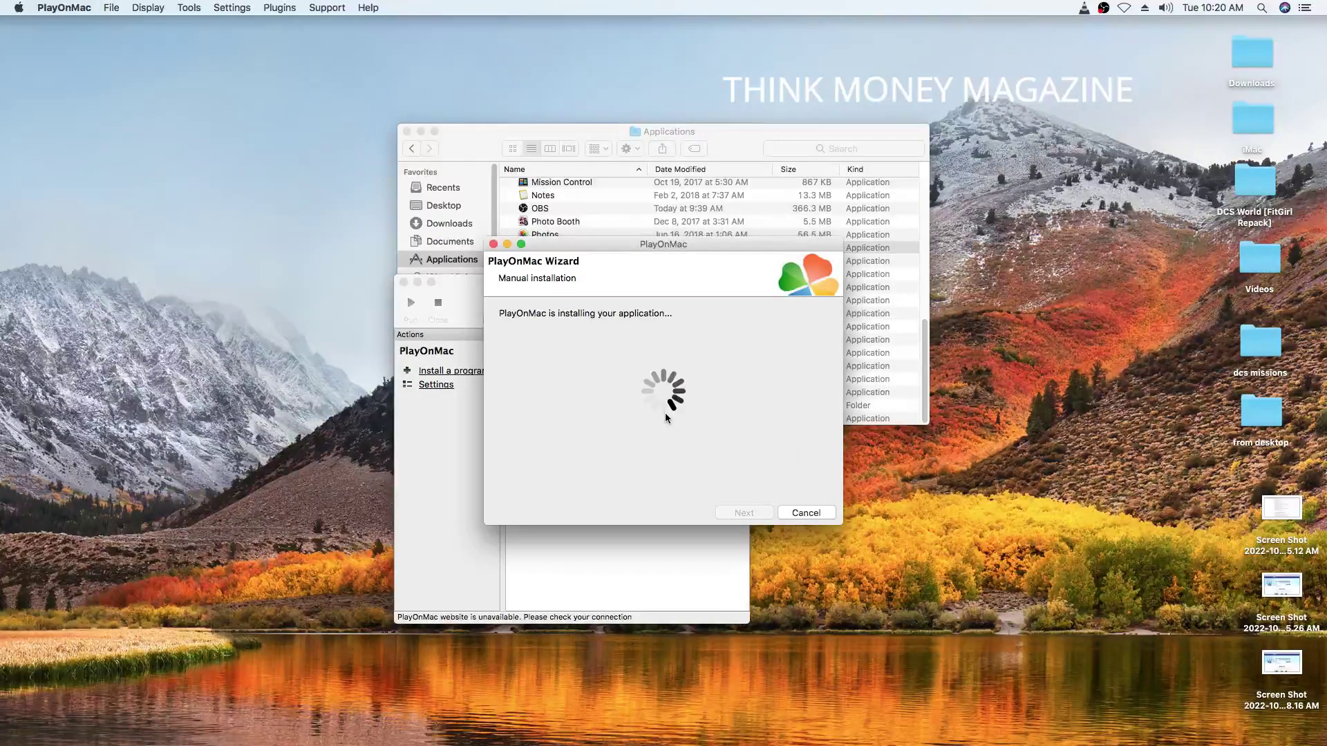
{"action": "left_click", "coordinate": [805, 512]}
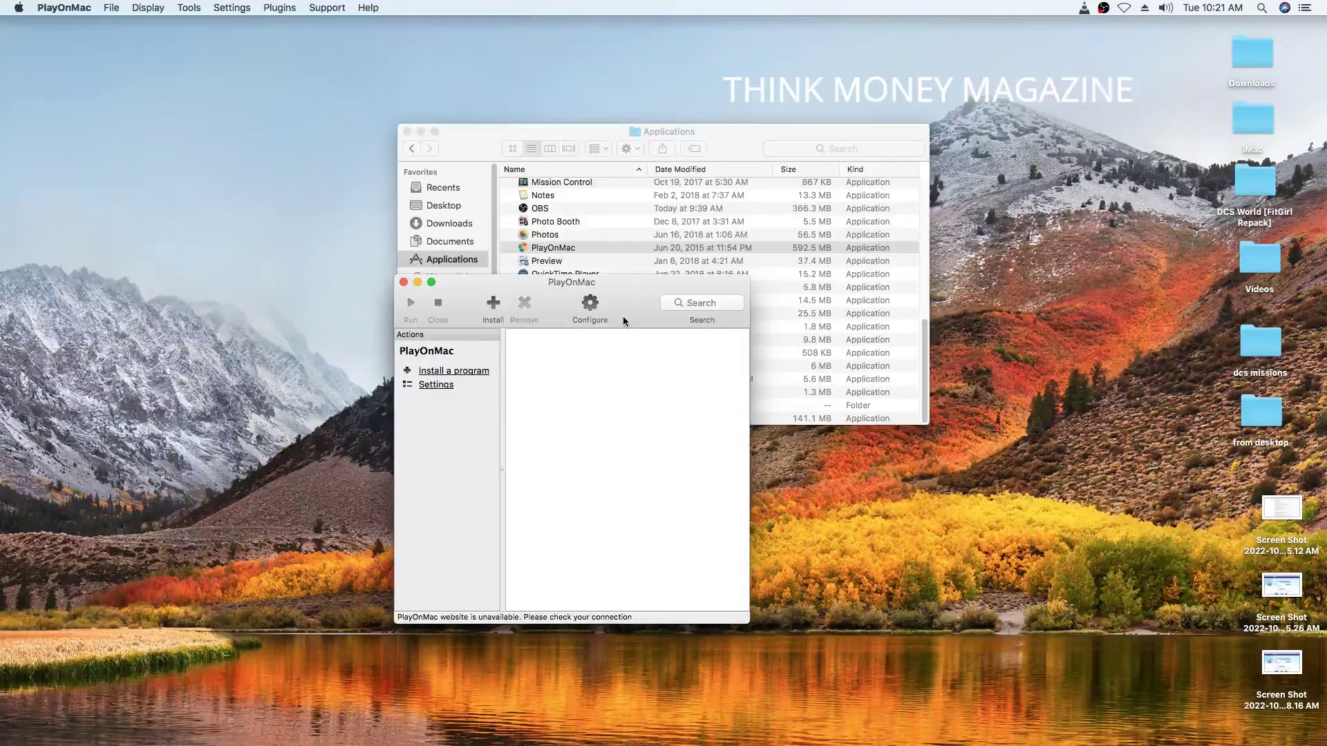
Open the AVIEWINDOWS drive's configuration and launch Configure Wine from its Wine tab
{"action": "left_click_drag", "start_coordinate": [624, 320], "coordinate": [635, 266]}
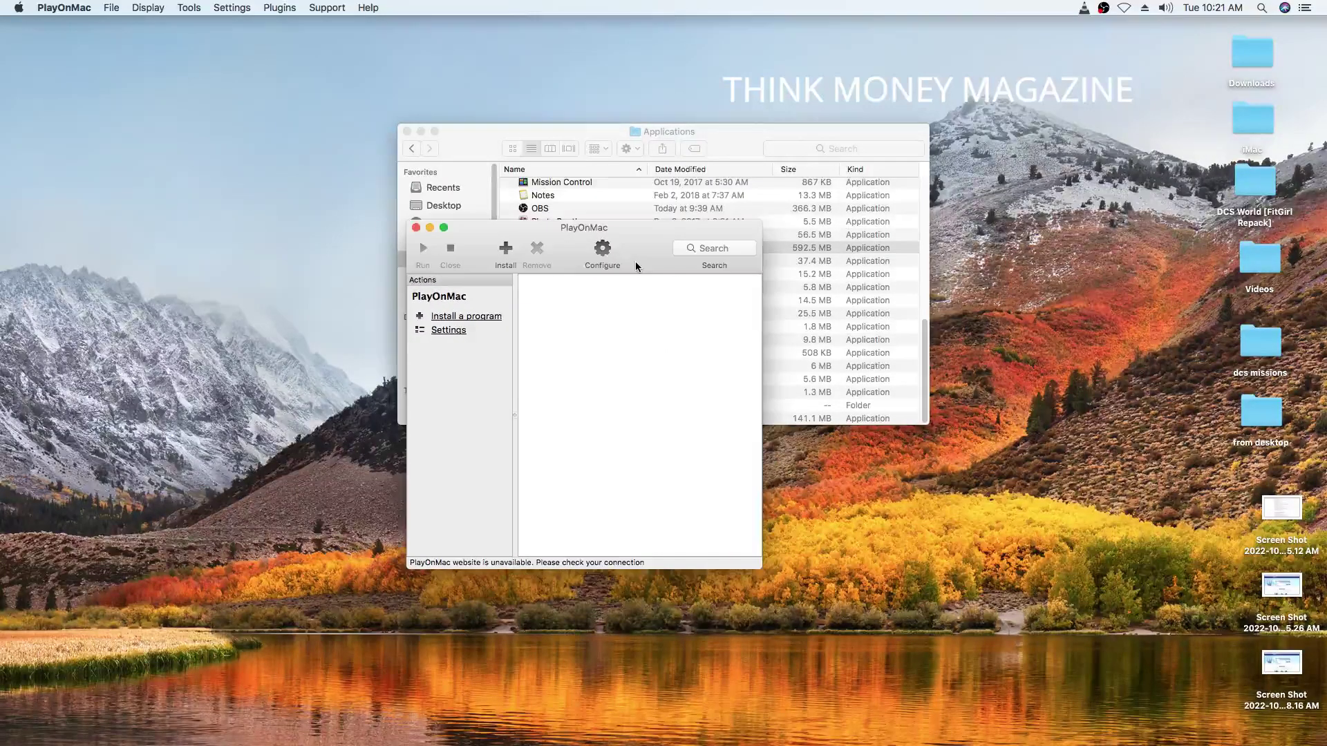
{"action": "left_click", "coordinate": [602, 250]}
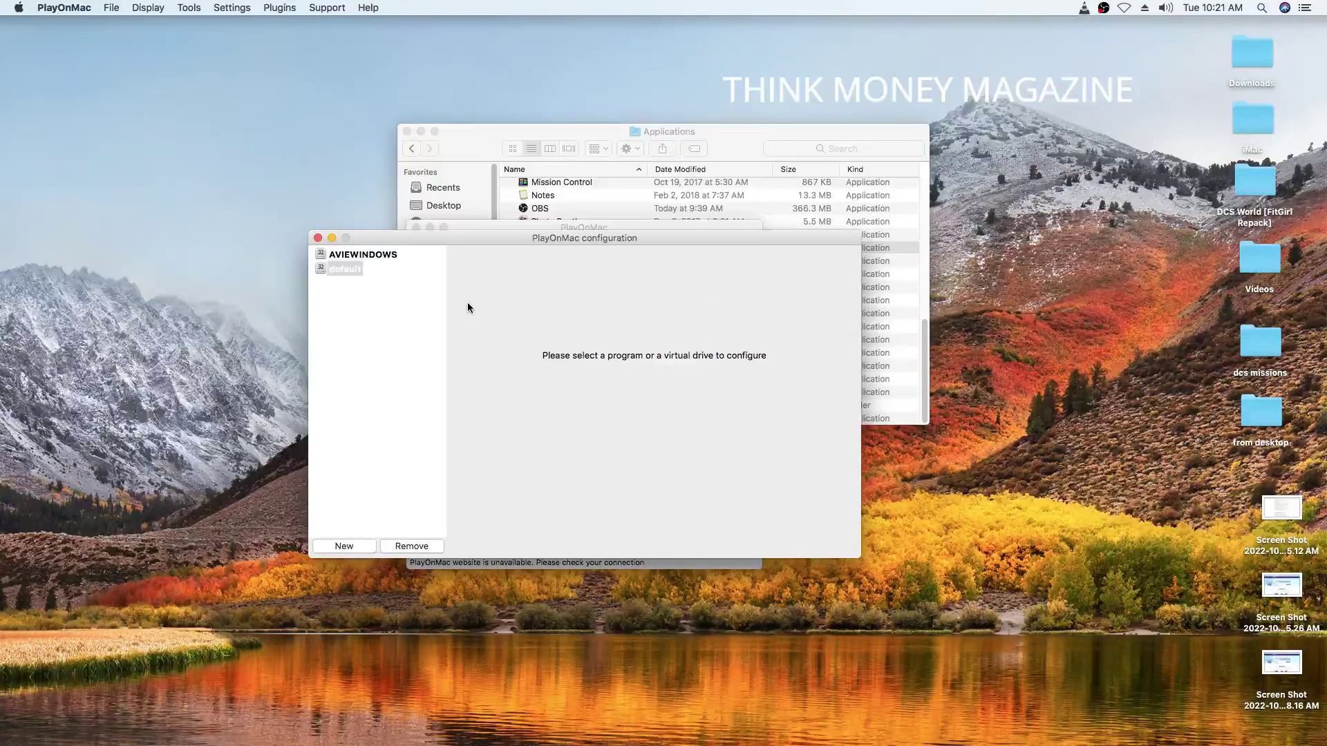
{"action": "left_click", "coordinate": [360, 255]}
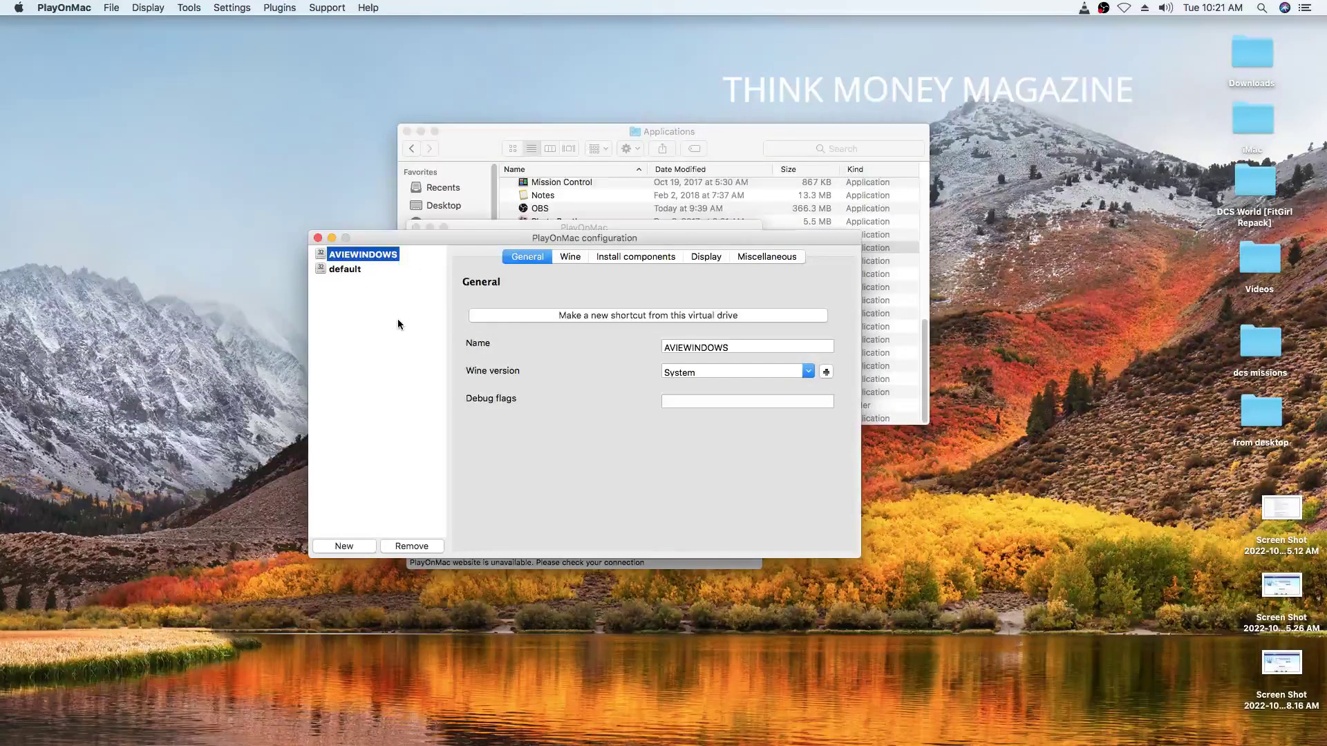
{"action": "left_click", "coordinate": [572, 258]}
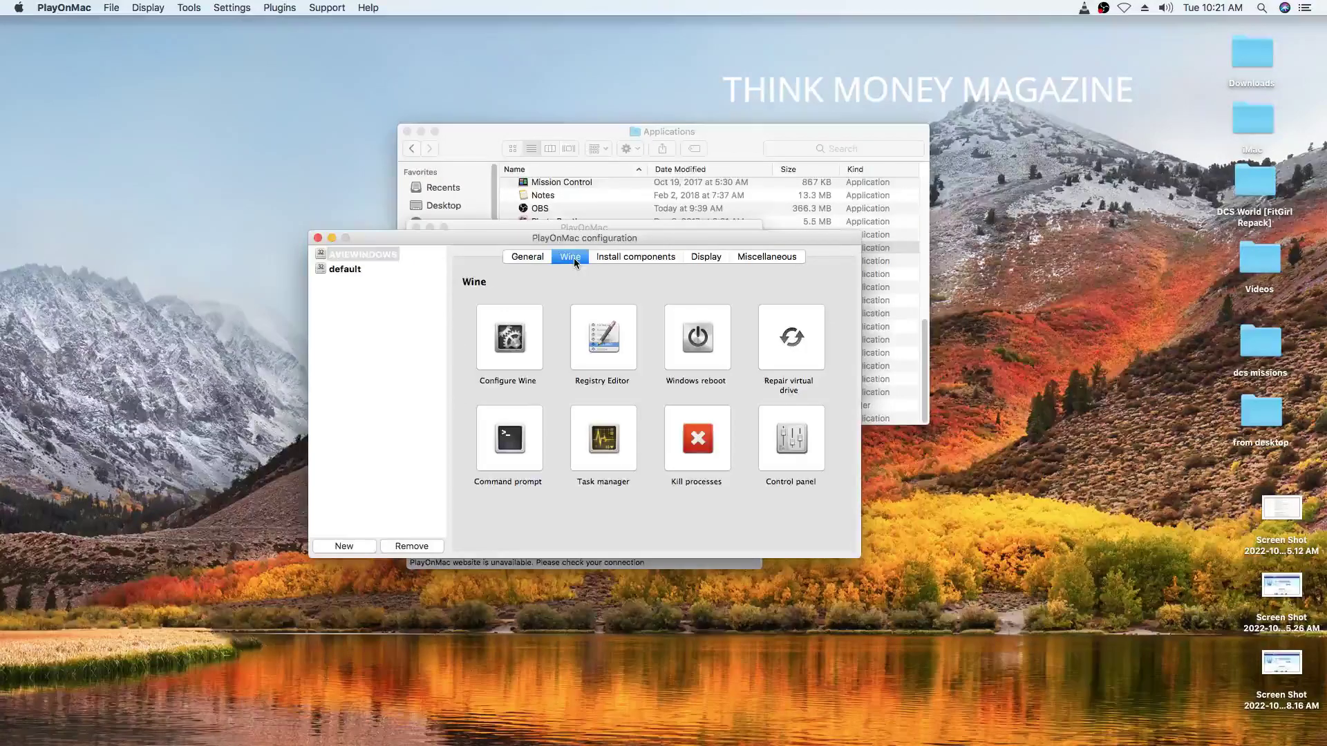
{"action": "left_click", "coordinate": [506, 341]}
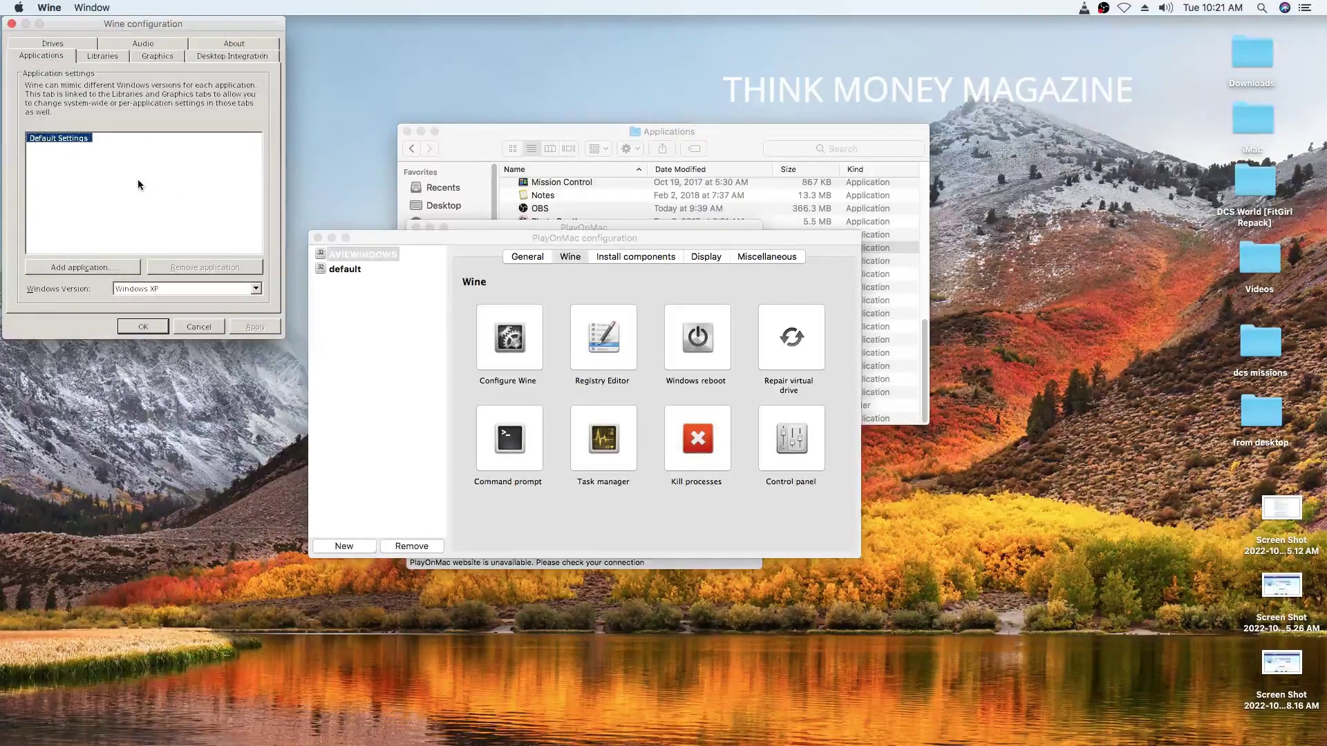
Change the Windows Version from Windows XP to Windows 7, apply it, and close with OK
{"action": "left_click_drag", "start_coordinate": [129, 28], "coordinate": [431, 111]}
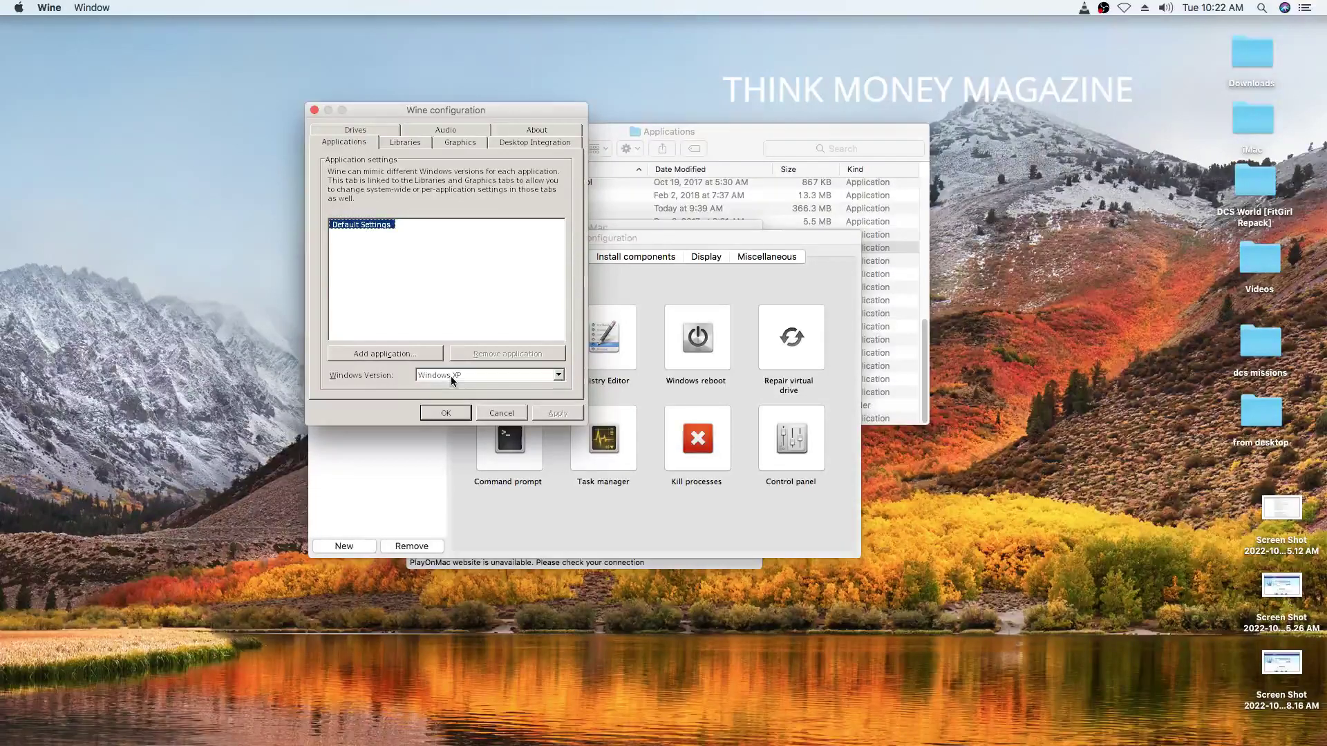
{"action": "left_click", "coordinate": [558, 377]}
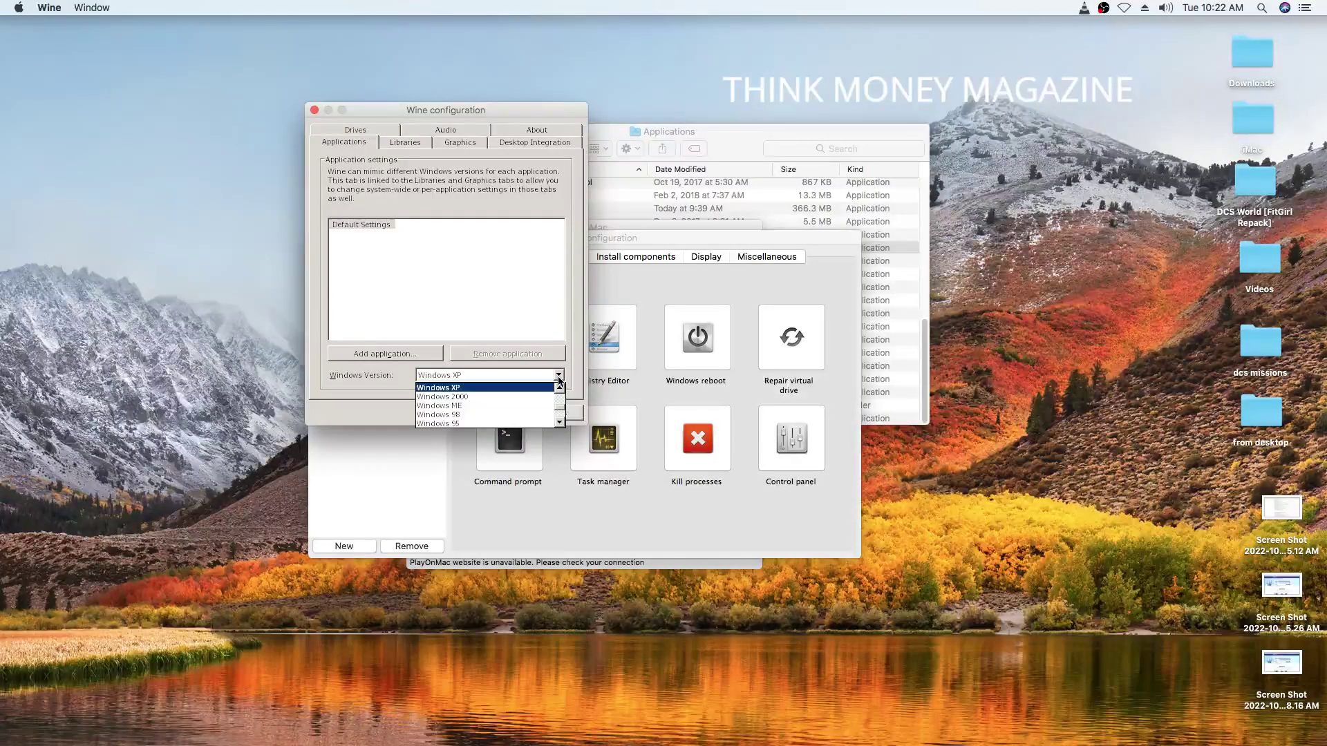
{"action": "left_click", "coordinate": [560, 422]}
{"action": "left_click", "coordinate": [560, 424]}
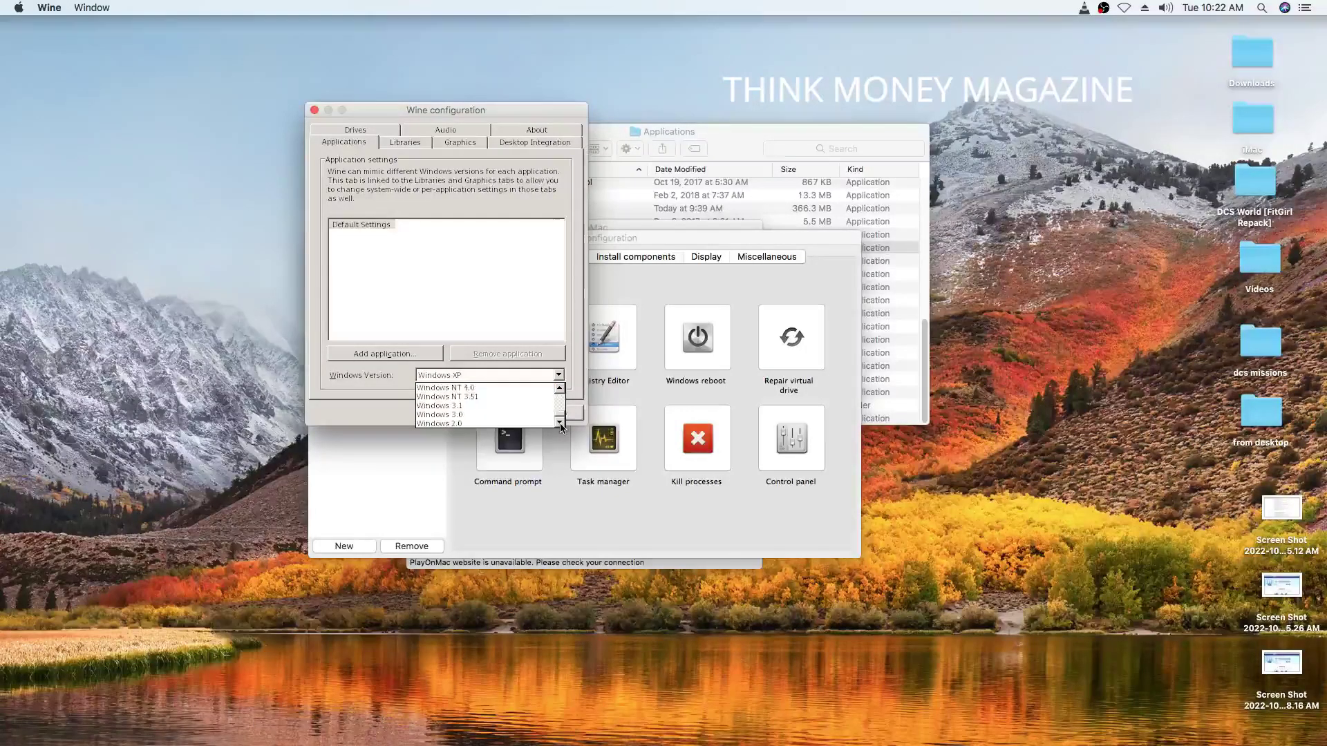
{"action": "left_click", "coordinate": [559, 389]}
{"action": "left_click", "coordinate": [560, 389]}
{"action": "left_click", "coordinate": [560, 389]}
{"action": "left_click", "coordinate": [559, 389]}
{"action": "left_click", "coordinate": [560, 390]}
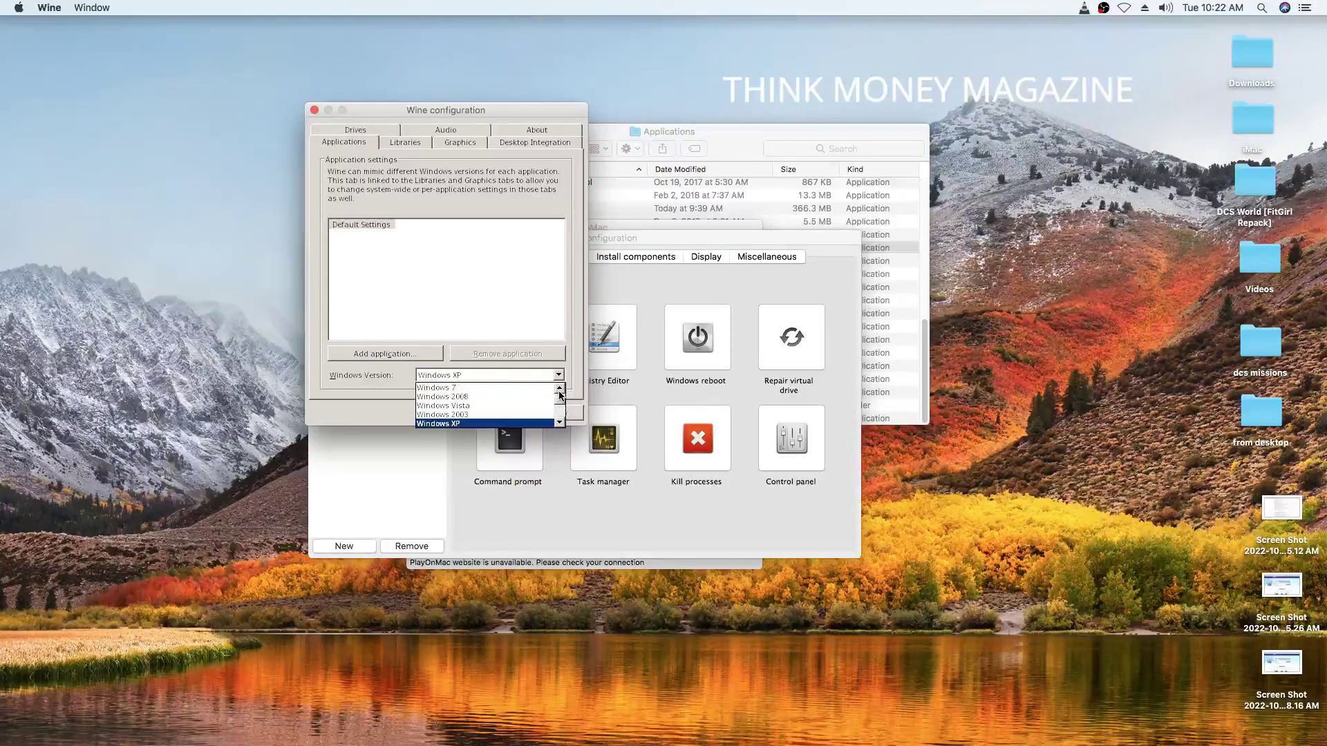
{"action": "left_click", "coordinate": [560, 391]}
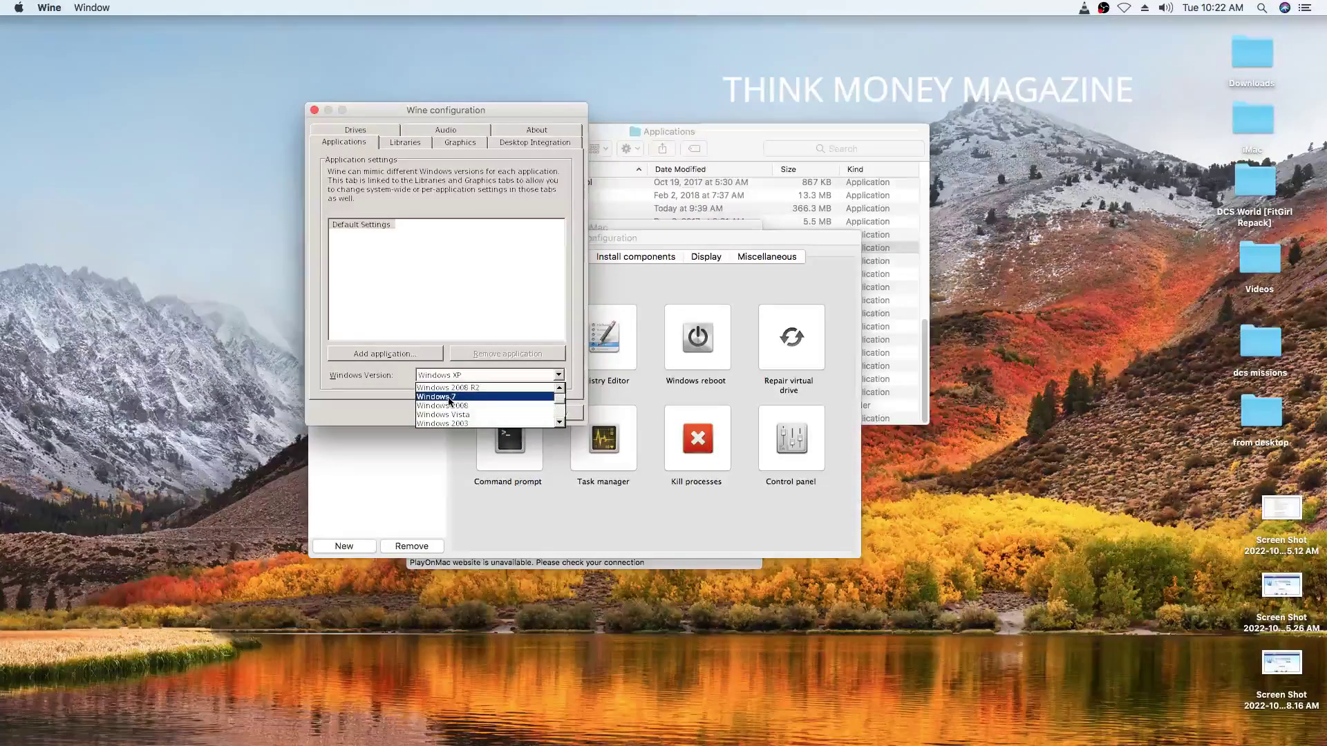
{"action": "left_click", "coordinate": [560, 389]}
{"action": "left_click", "coordinate": [559, 388]}
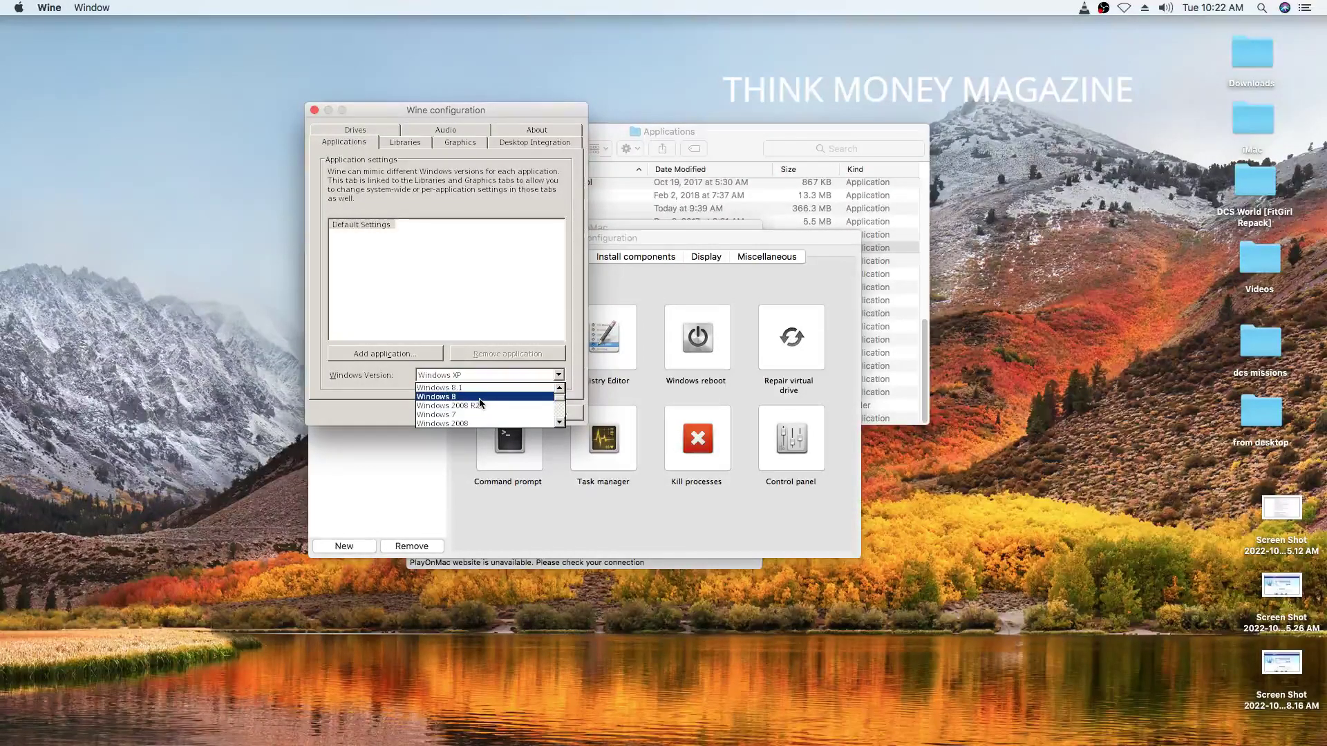
{"action": "left_click", "coordinate": [560, 389]}
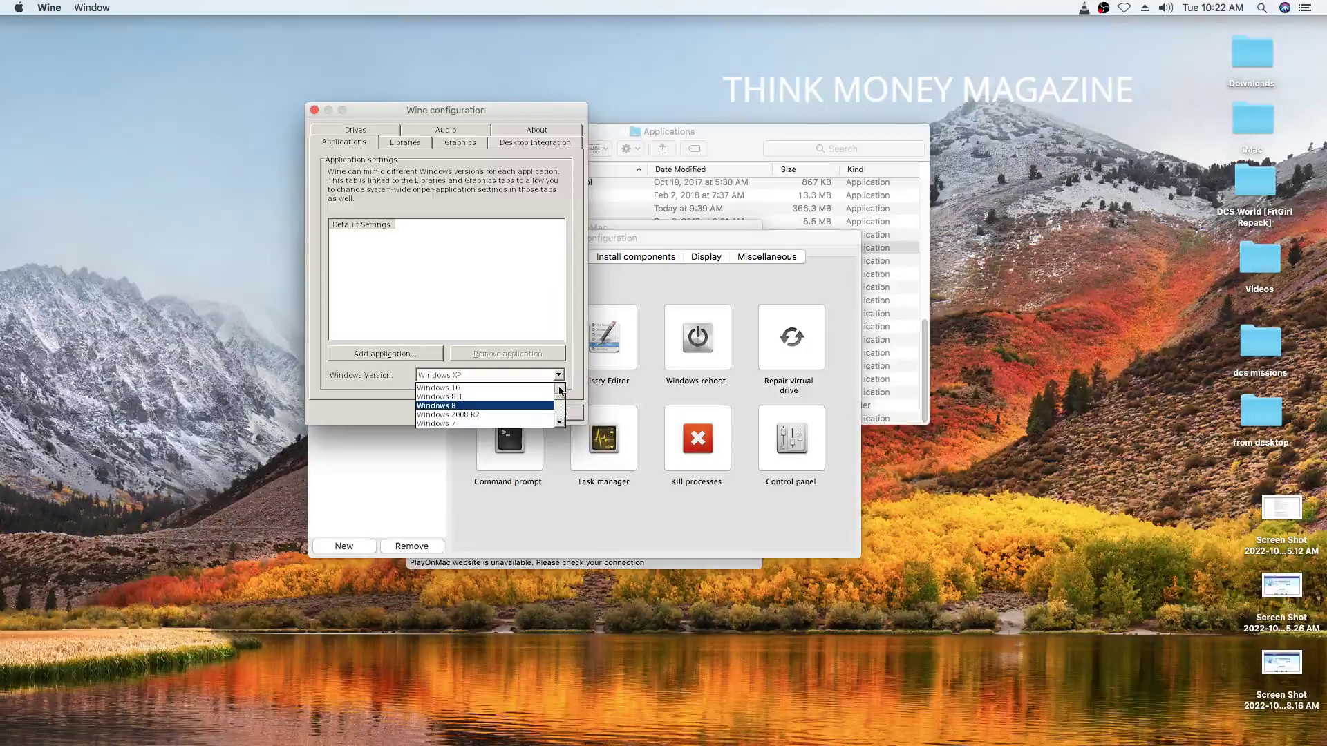
{"action": "left_click", "coordinate": [560, 388]}
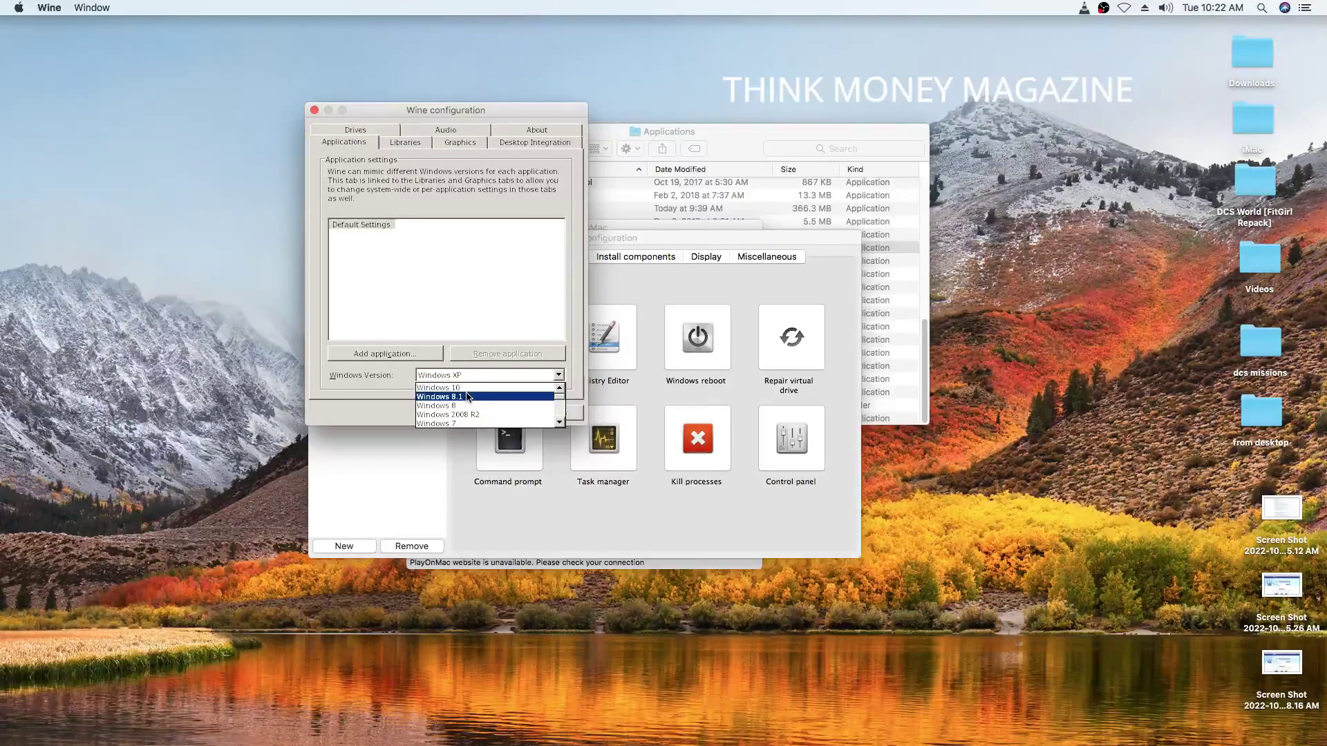
{"action": "left_click", "coordinate": [560, 424]}
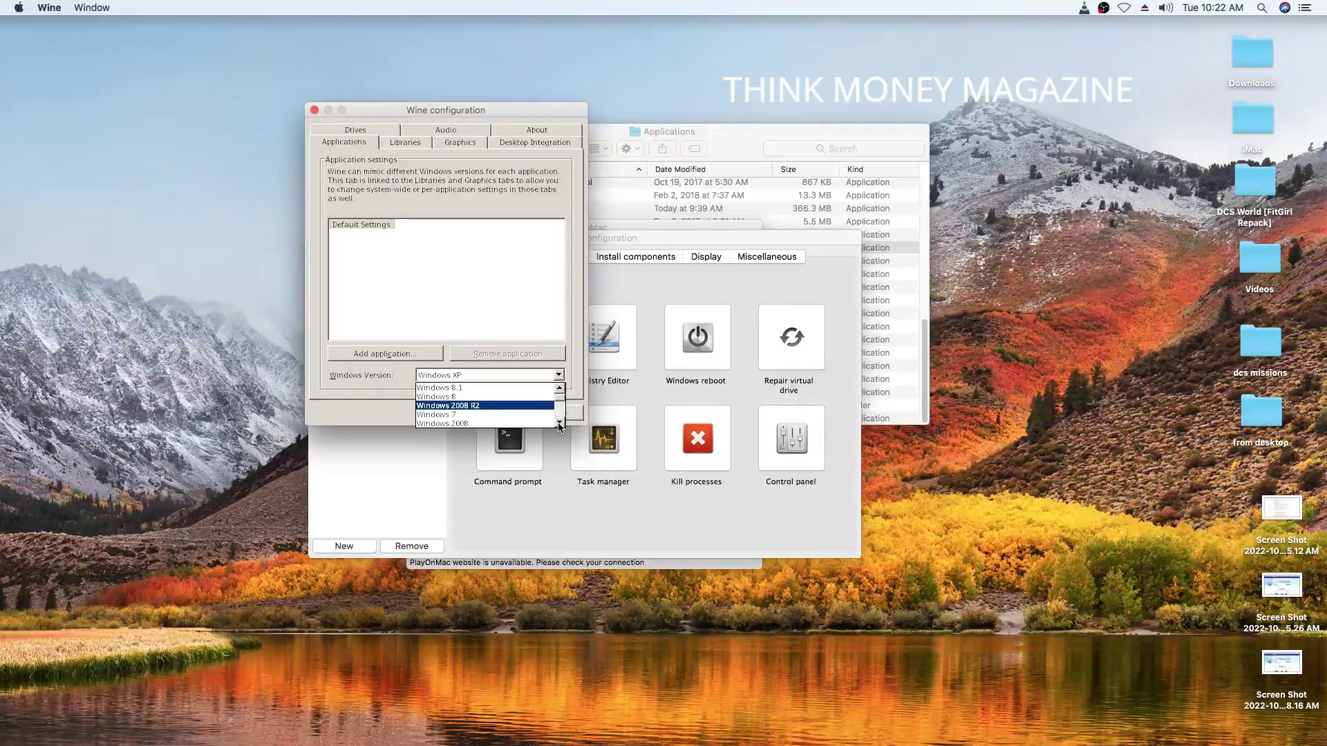
{"action": "left_click", "coordinate": [466, 414]}
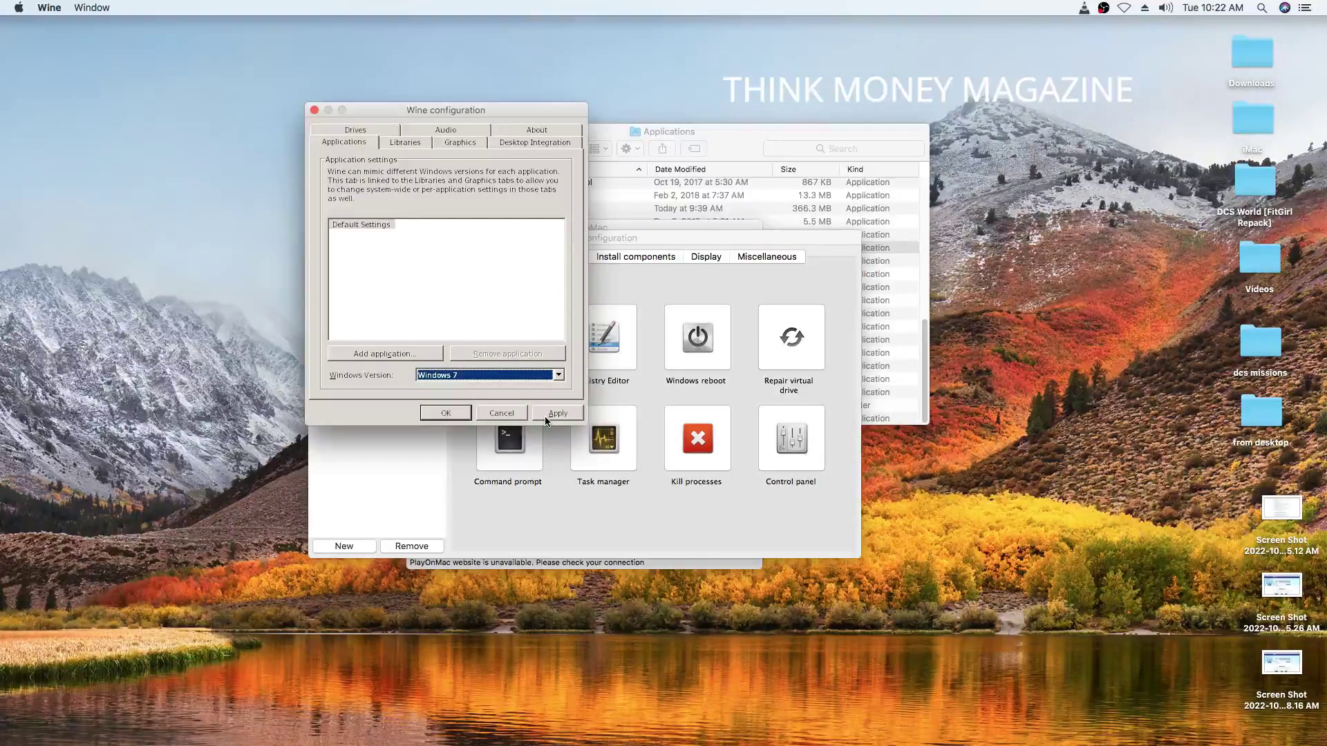
{"action": "left_click", "coordinate": [567, 416]}
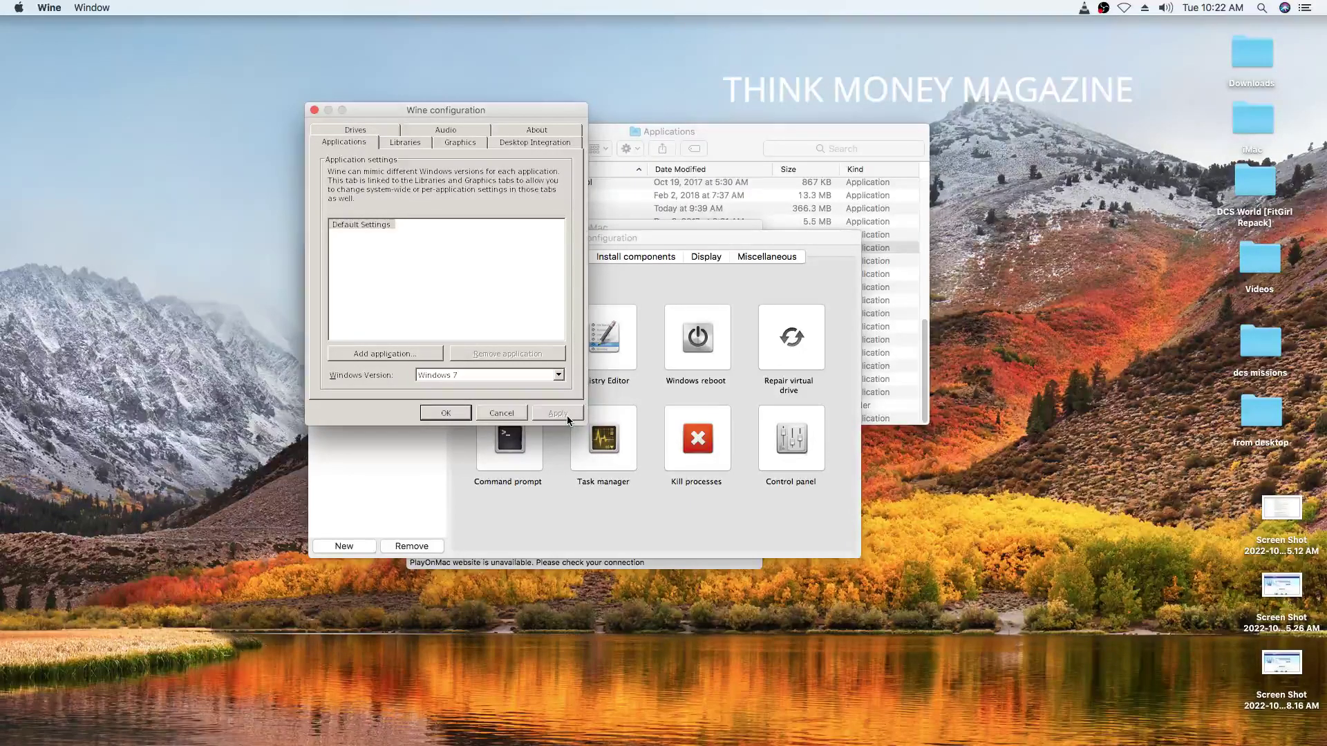
{"action": "left_click", "coordinate": [445, 414]}
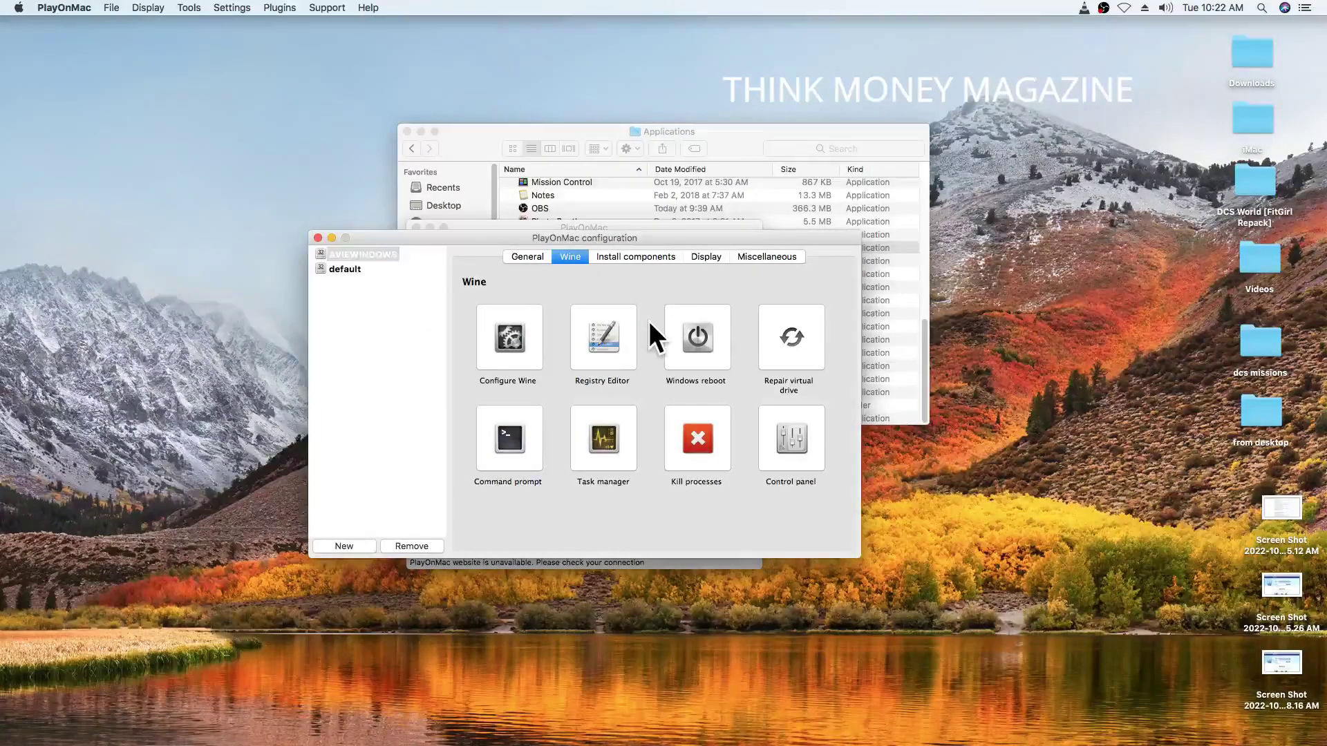
Close the configuration window and restart a non-listed program installation past the welcome page
{"action": "left_click", "coordinate": [318, 237]}
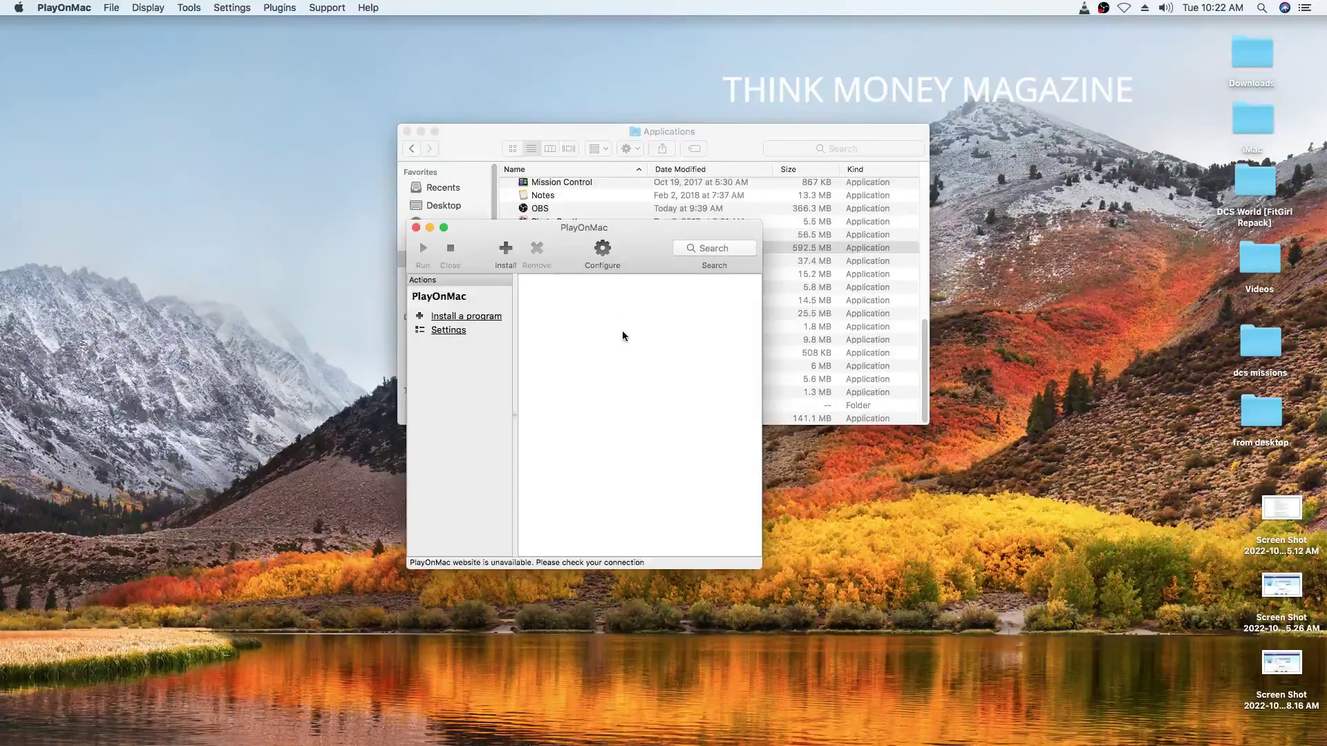
{"action": "left_click", "coordinate": [477, 317]}
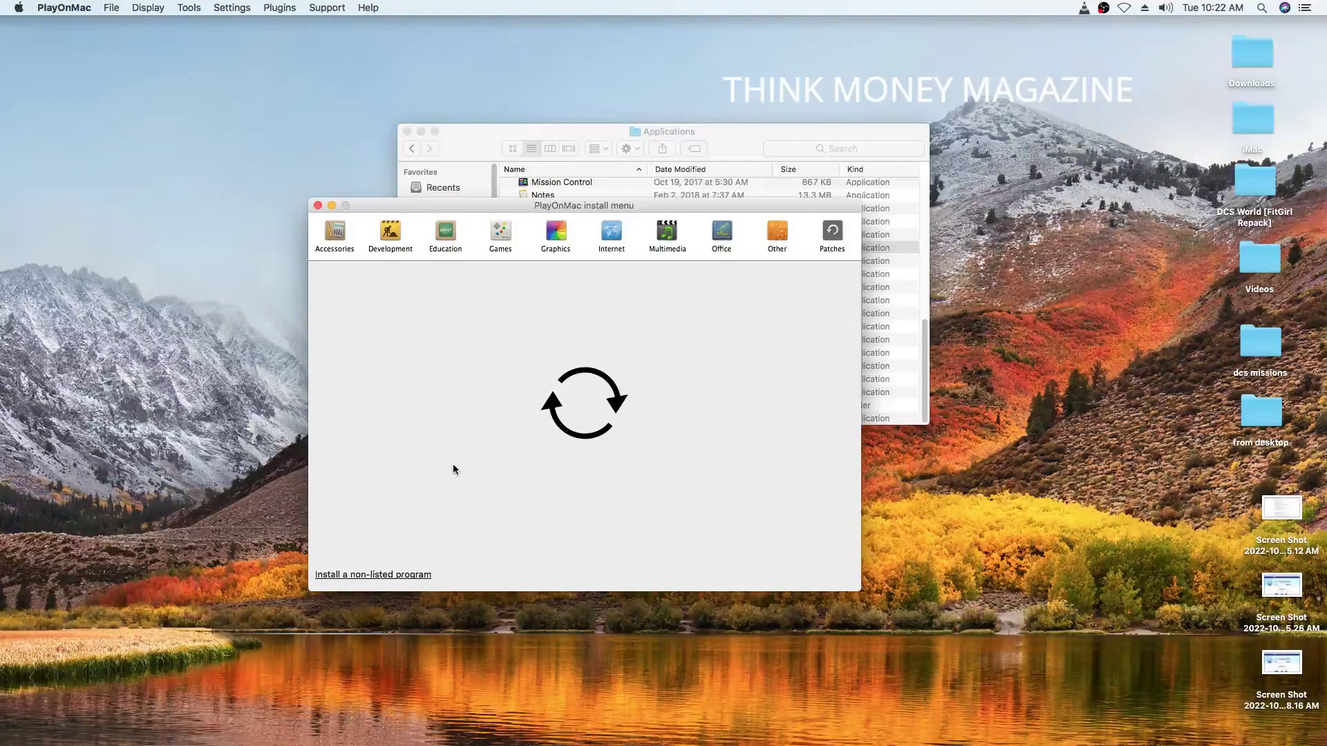
{"action": "left_click", "coordinate": [380, 576]}
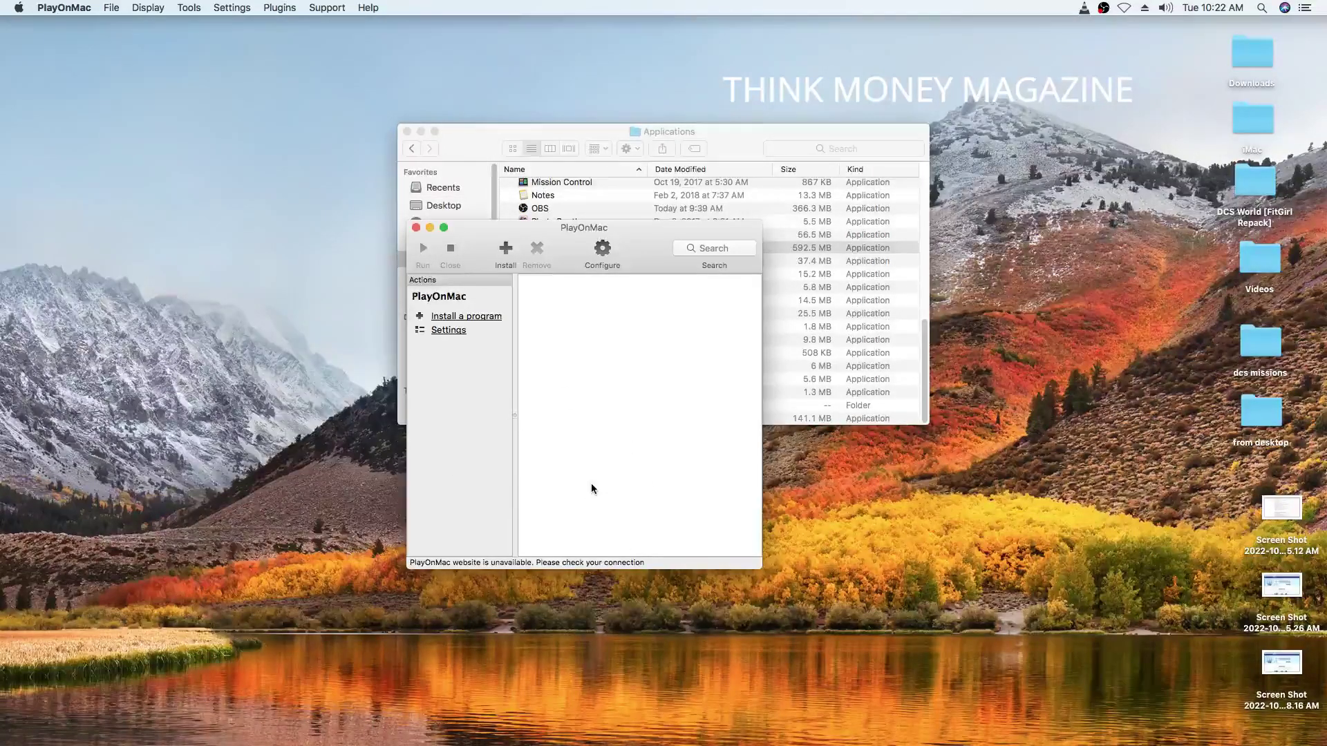
{"action": "left_click", "coordinate": [756, 518]}
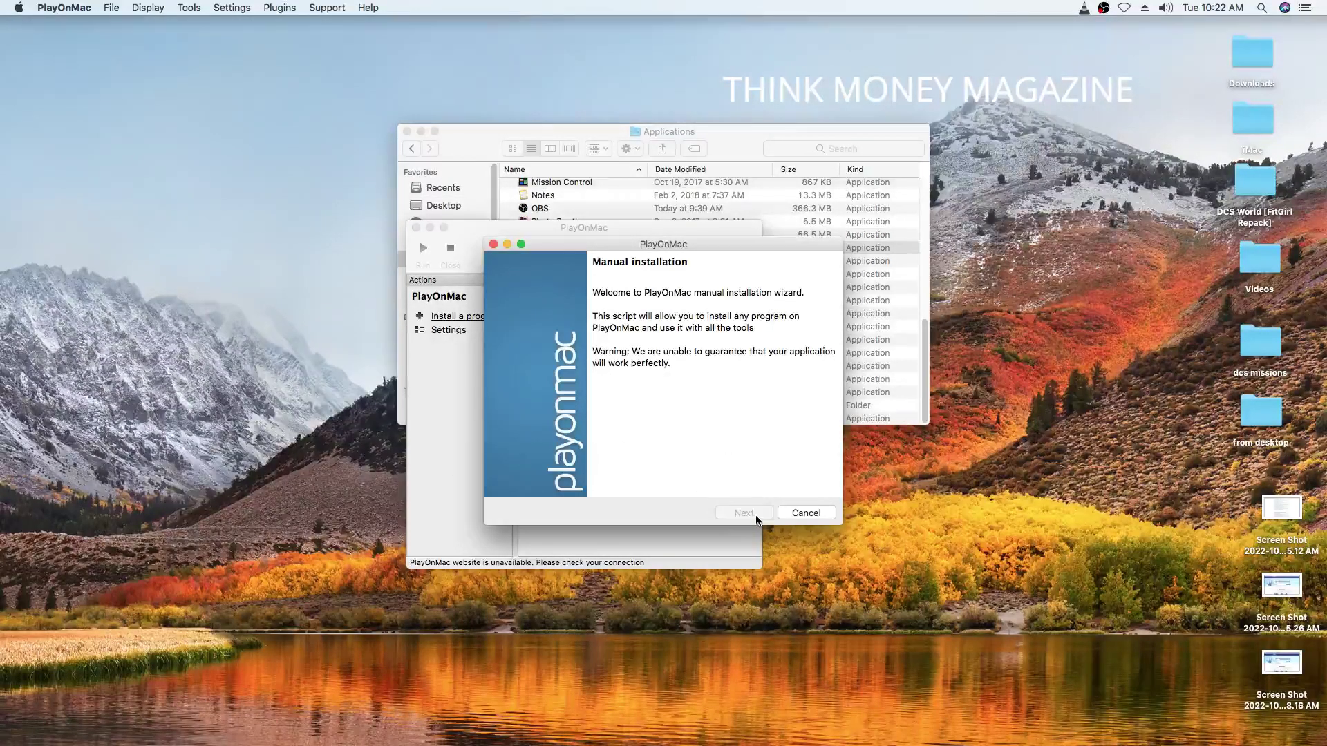
Target the AVIEWINDOWS virtual drive via Show virtual drives and choose a 64-bit Windows installation
{"action": "left_click", "coordinate": [543, 345]}
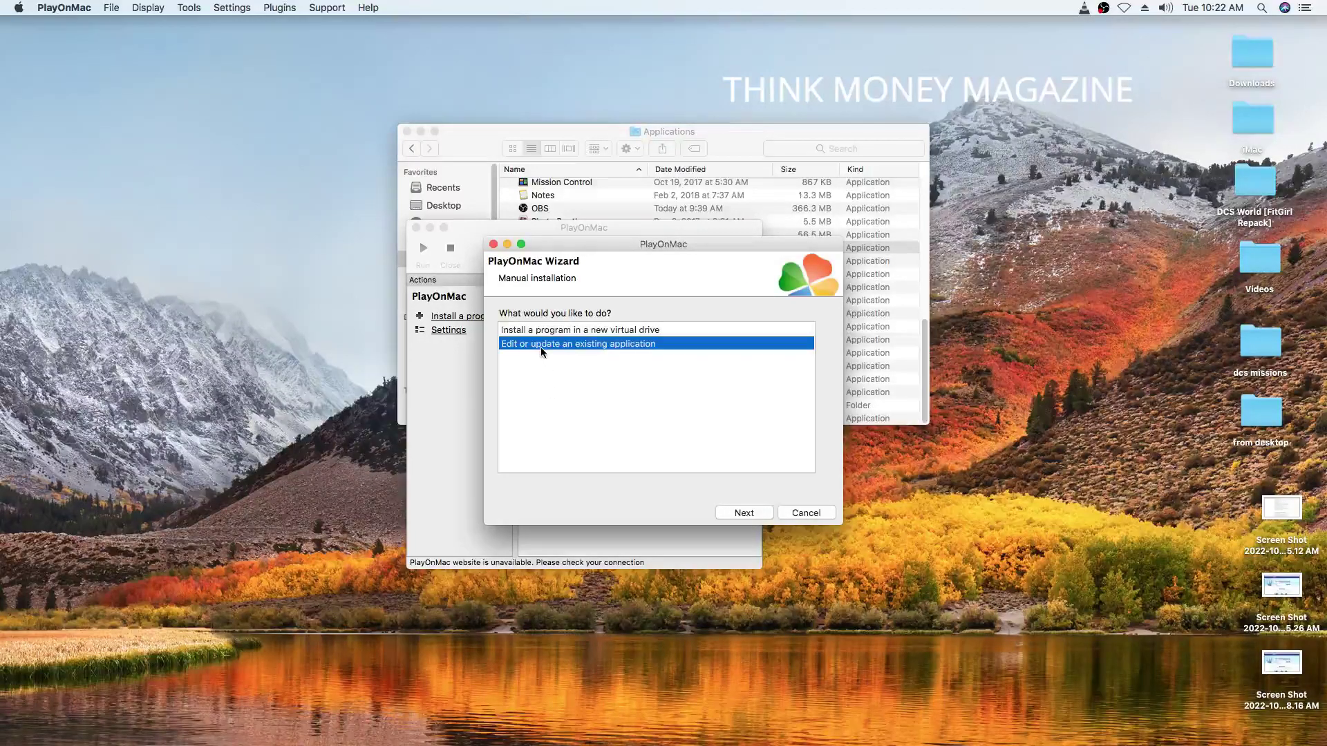
{"action": "left_click", "coordinate": [744, 512]}
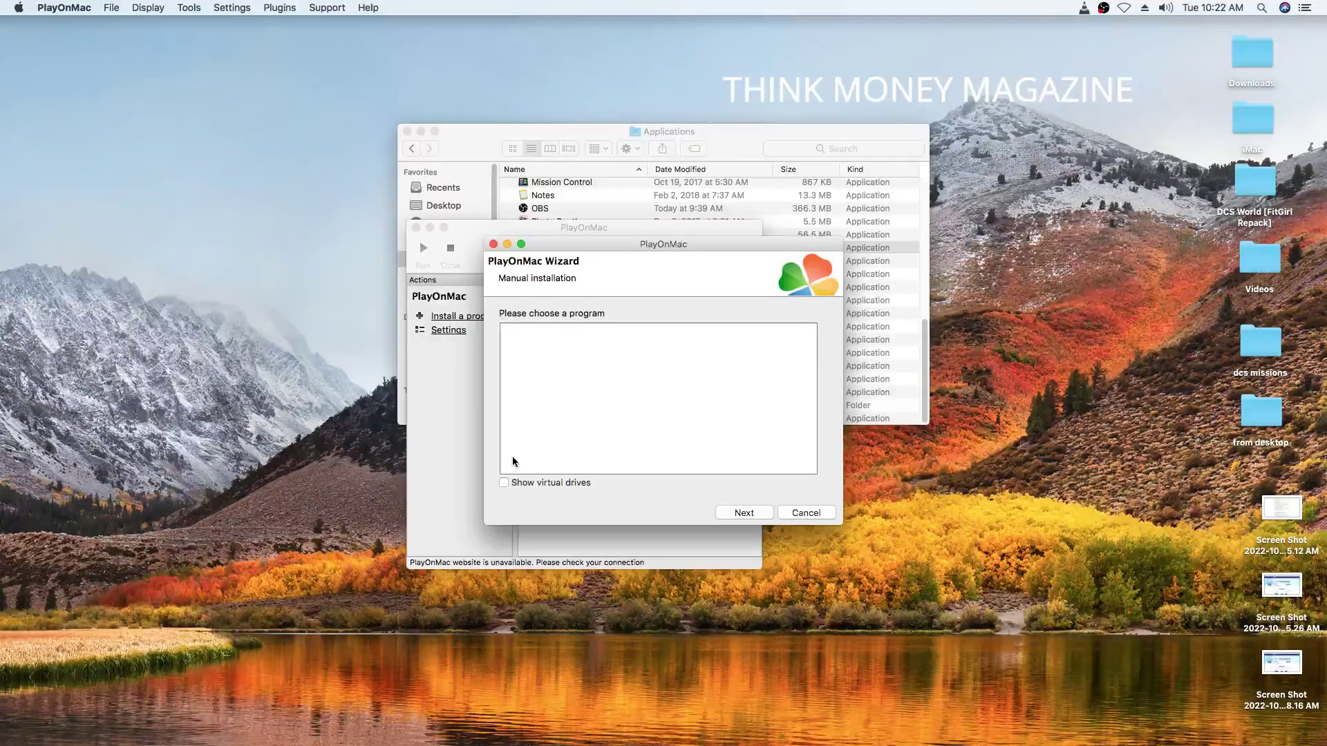
{"action": "left_click", "coordinate": [502, 484]}
{"action": "left_click", "coordinate": [527, 332]}
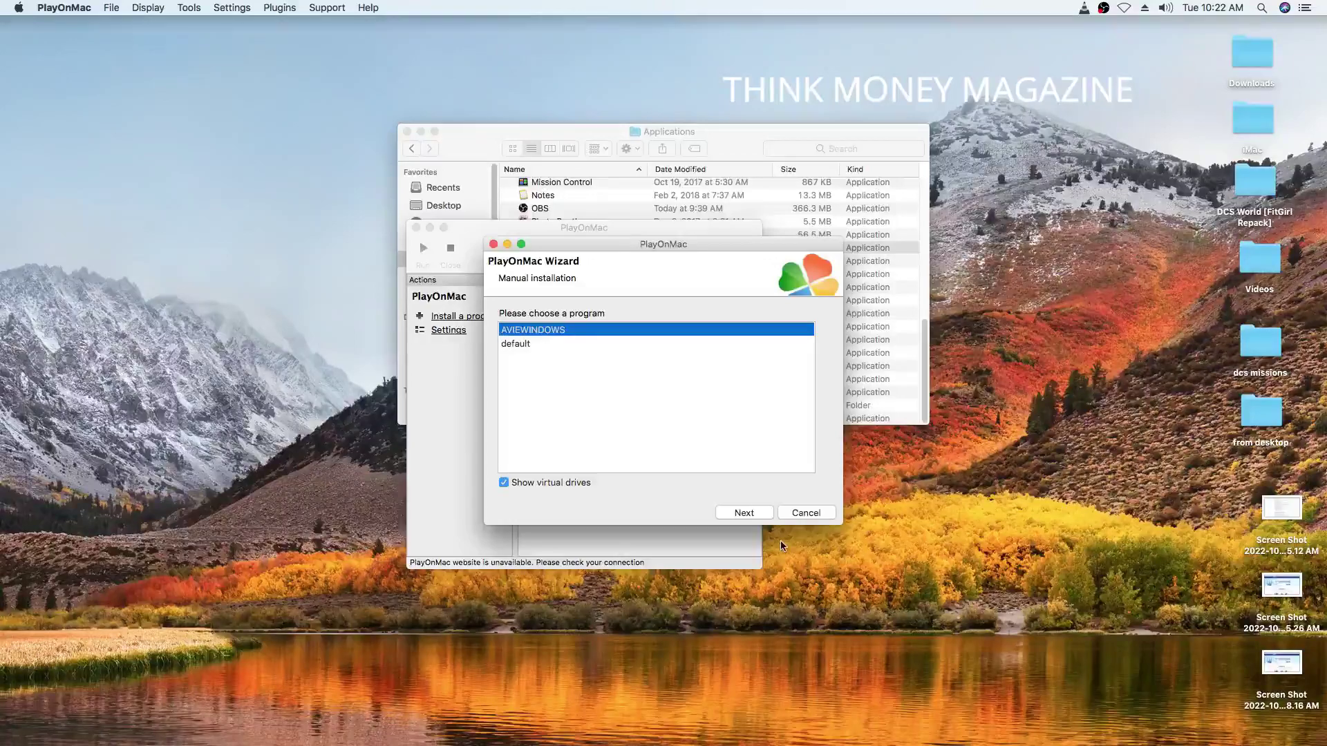
{"action": "left_click", "coordinate": [744, 513]}
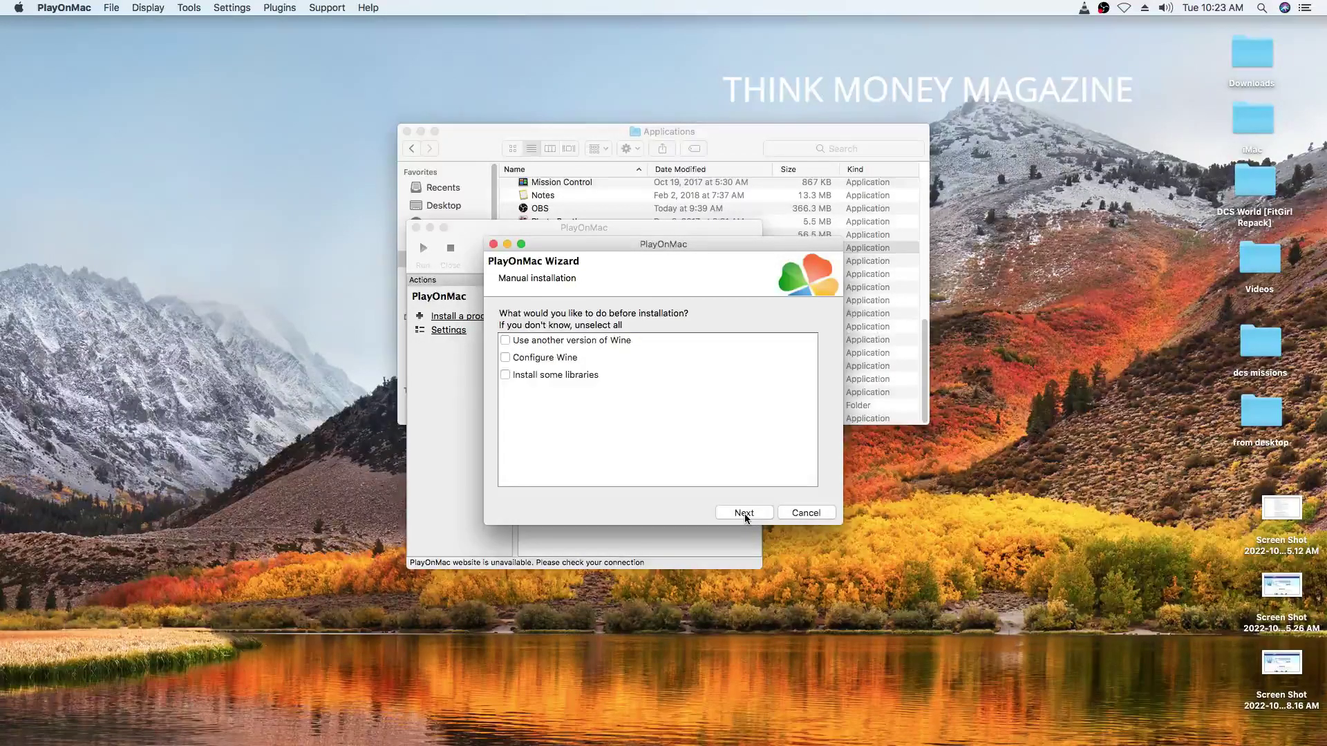
{"action": "left_click", "coordinate": [735, 516]}
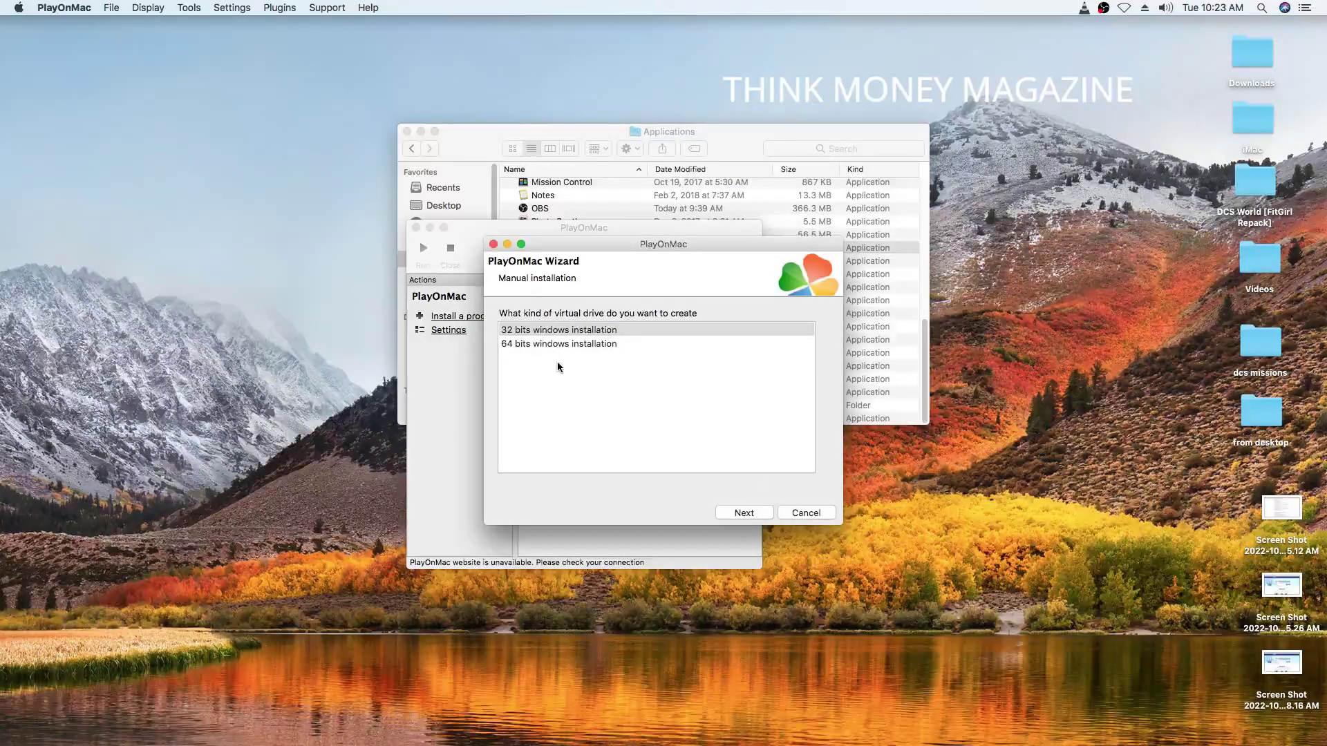
{"action": "left_click", "coordinate": [532, 345]}
{"action": "left_click", "coordinate": [743, 512]}
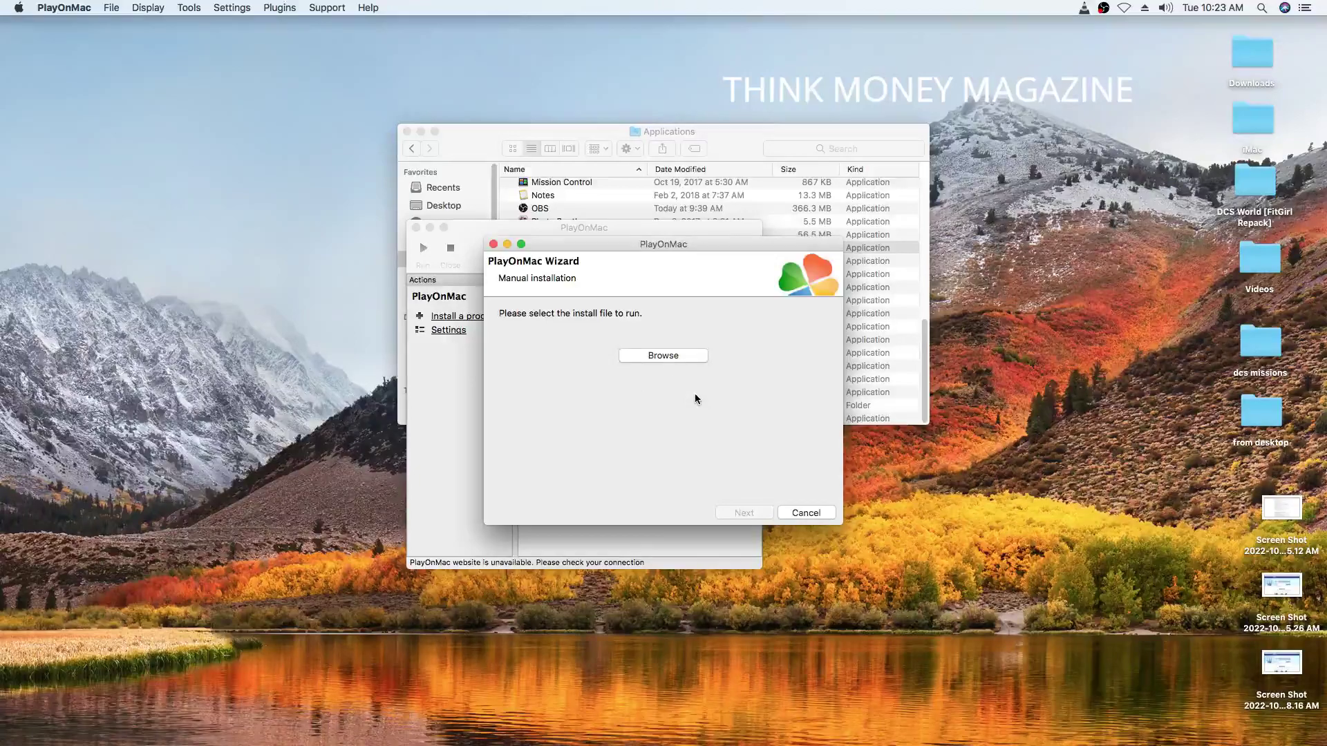
Browse to Desktop > Downloads and pick xmglobal4setup.exe as the install file
{"action": "left_click", "coordinate": [661, 357]}
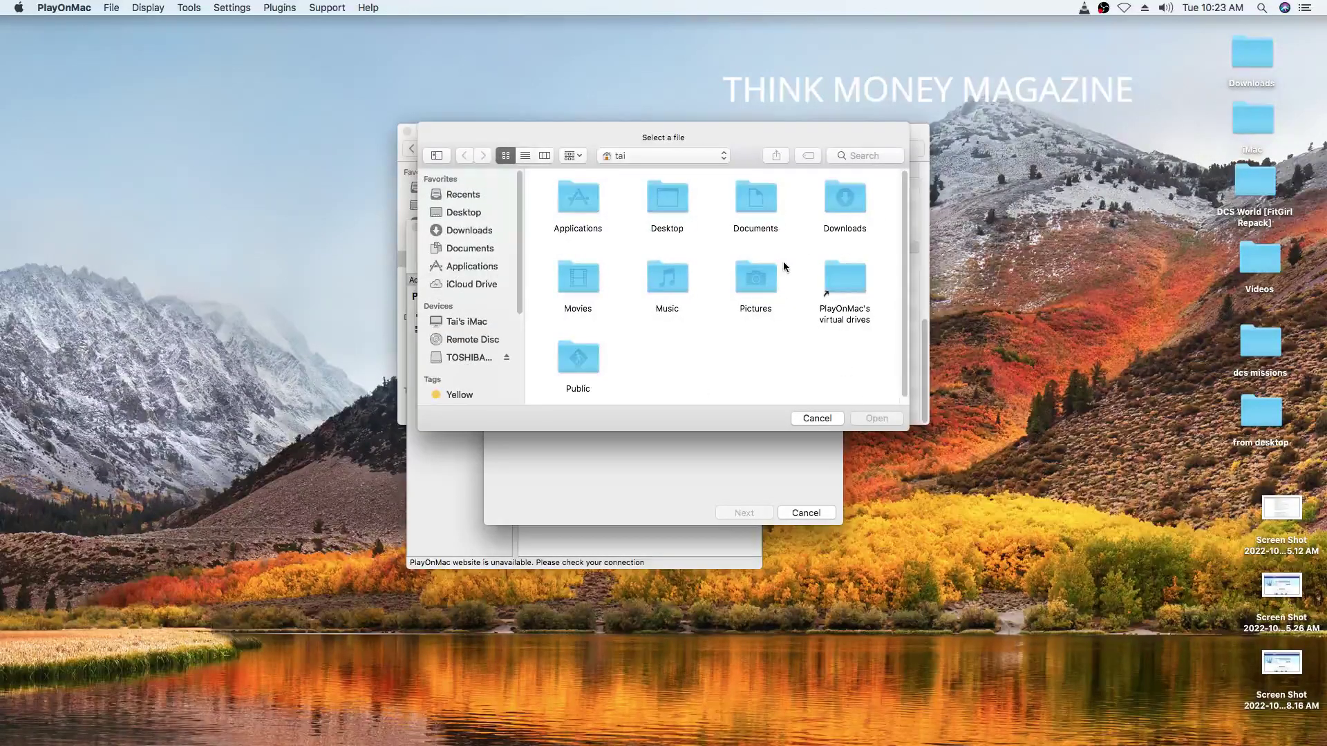
{"action": "double_click", "coordinate": [667, 201]}
{"action": "double_click", "coordinate": [755, 203]}
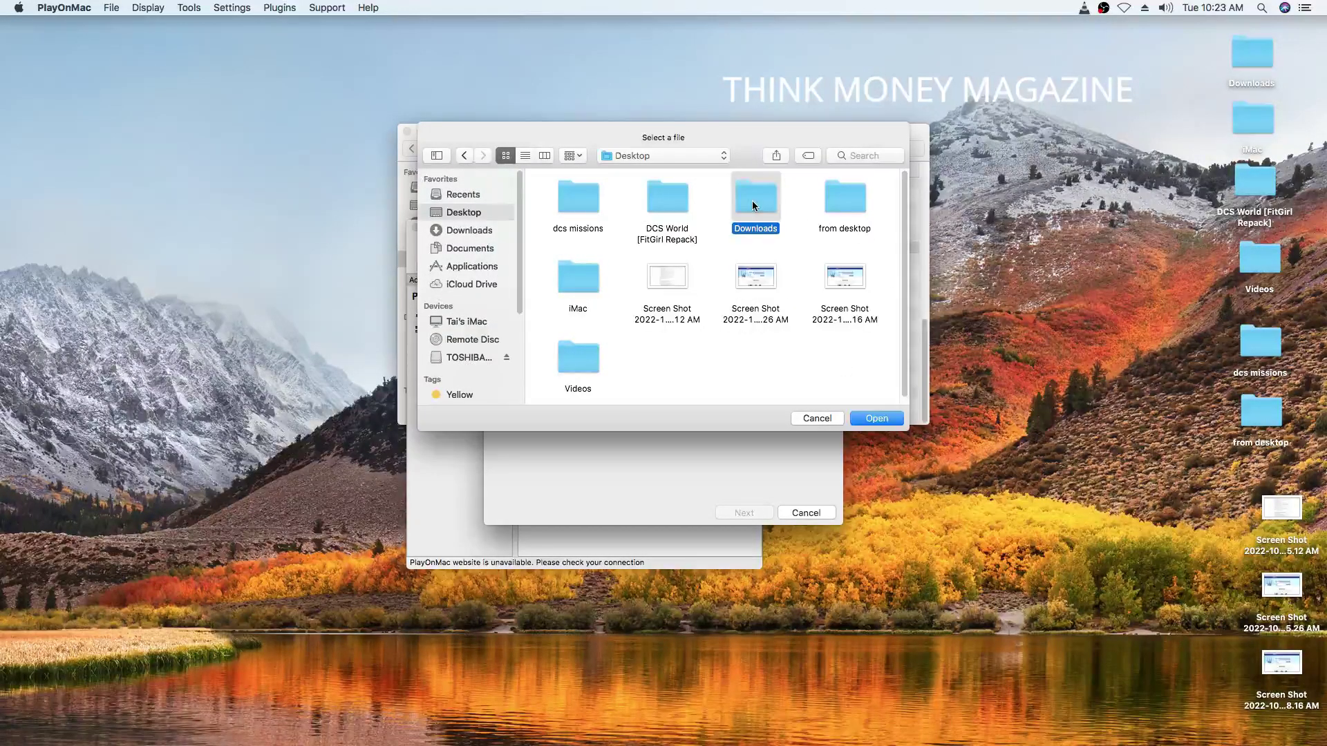
{"action": "left_click_drag", "start_coordinate": [905, 177], "coordinate": [903, 399]}
{"action": "left_click", "coordinate": [756, 326]}
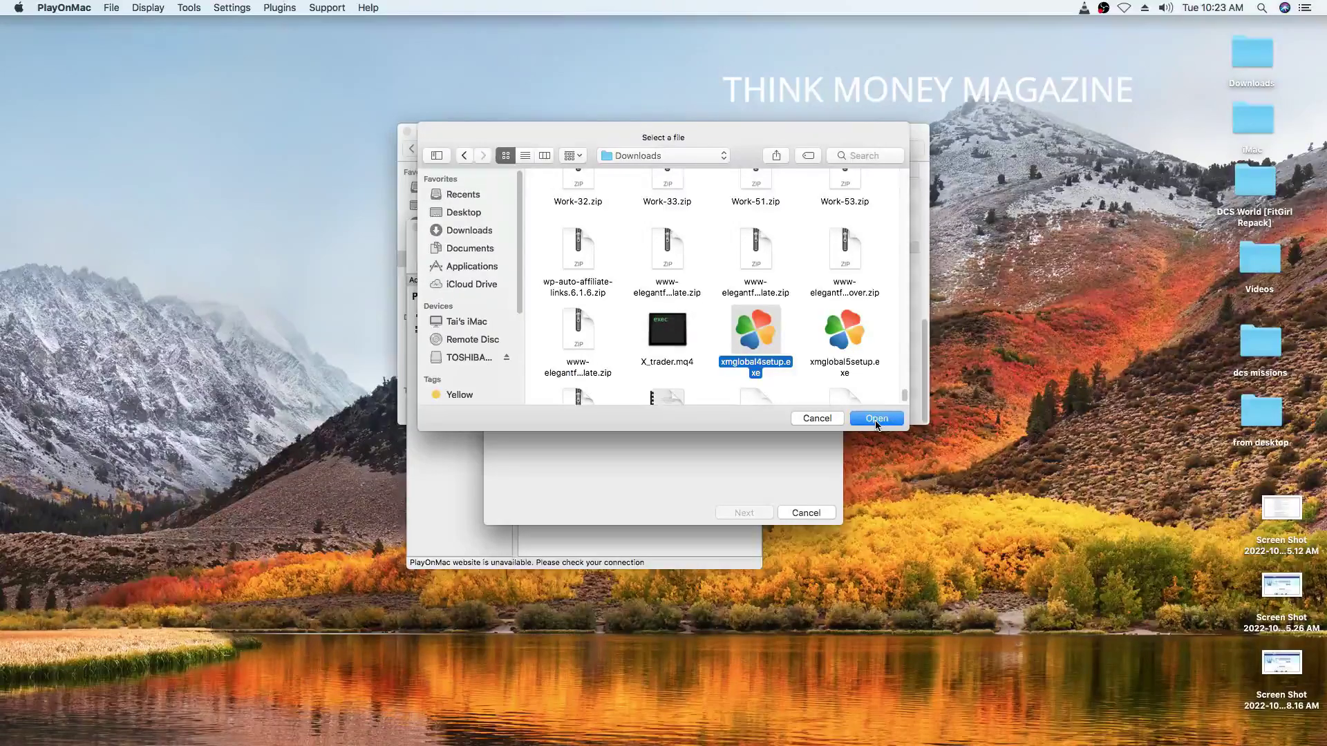
{"action": "left_click", "coordinate": [877, 418]}
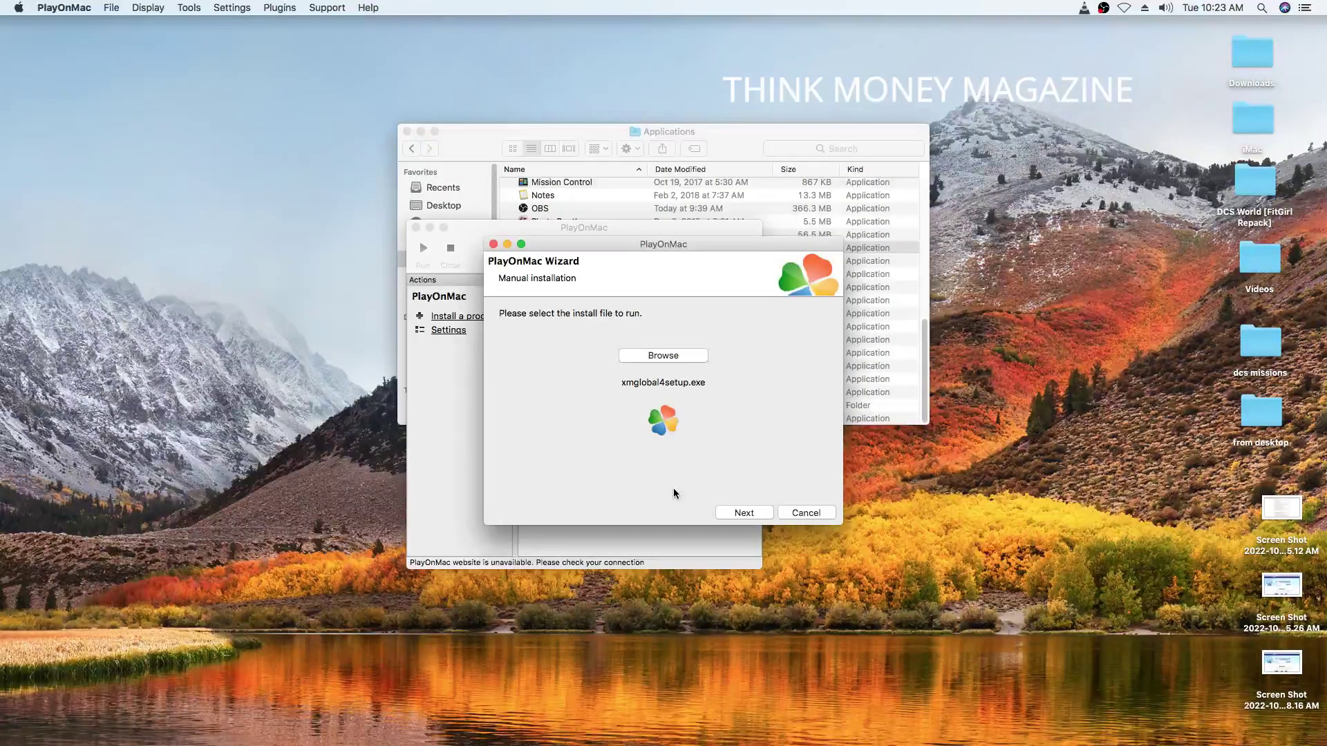
Launch the XM Global MT4 installer and accept its licence agreement
{"action": "left_click", "coordinate": [740, 513]}
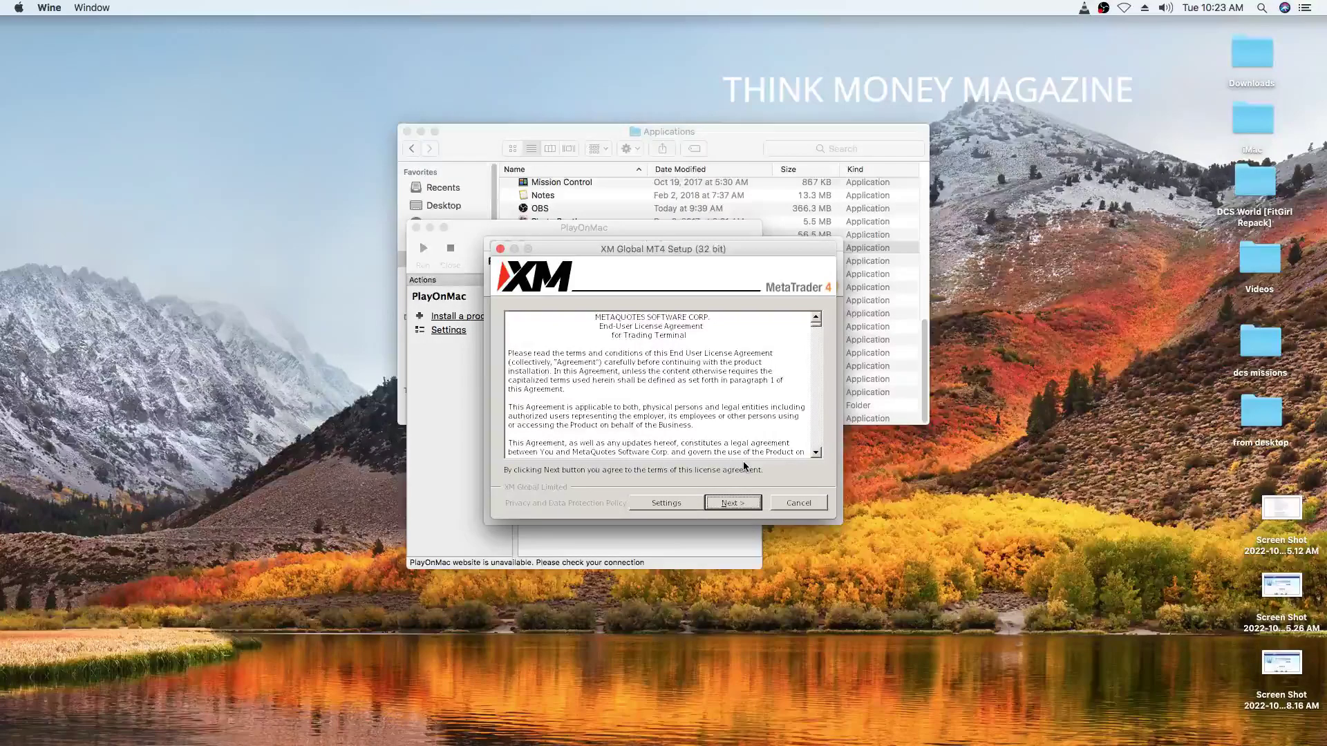
{"action": "left_click", "coordinate": [733, 506]}
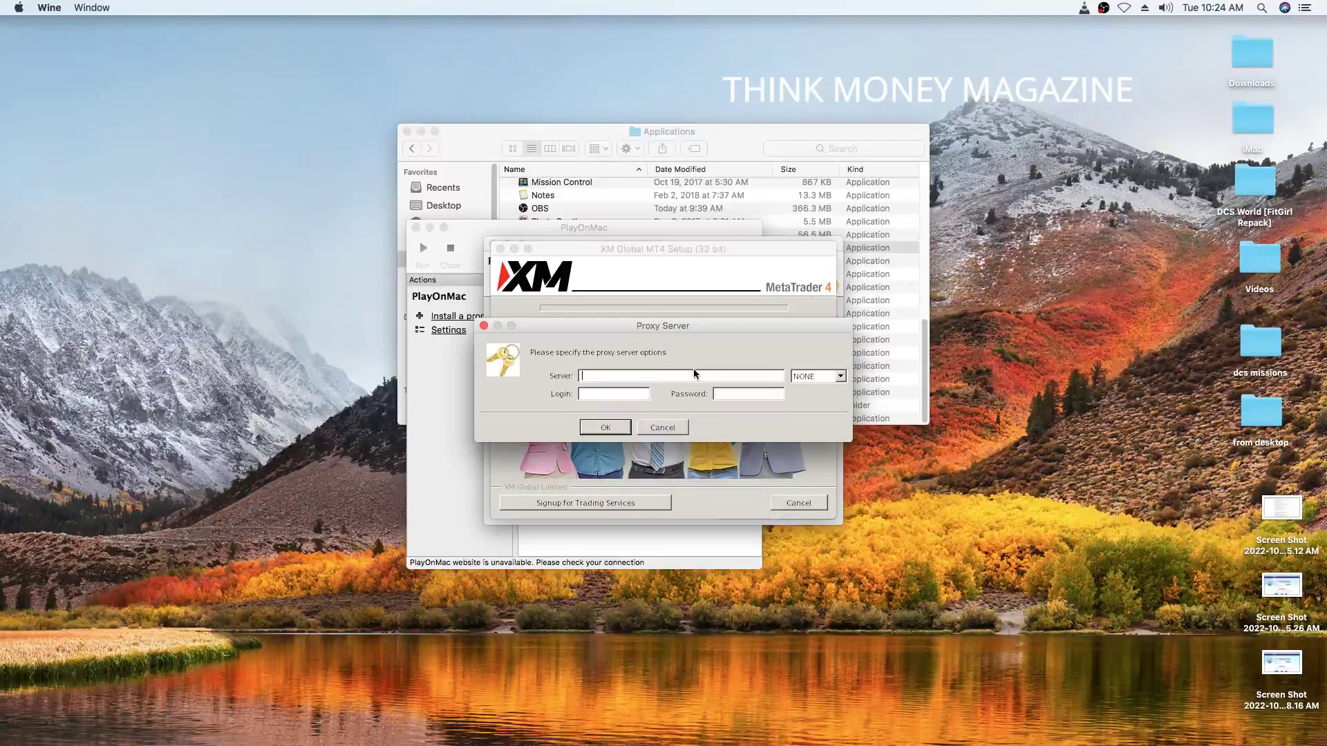
Dismiss the proxy settings and failed XM setup, then select the AVIEWINDOWS virtual drive
{"action": "left_click", "coordinate": [660, 429]}
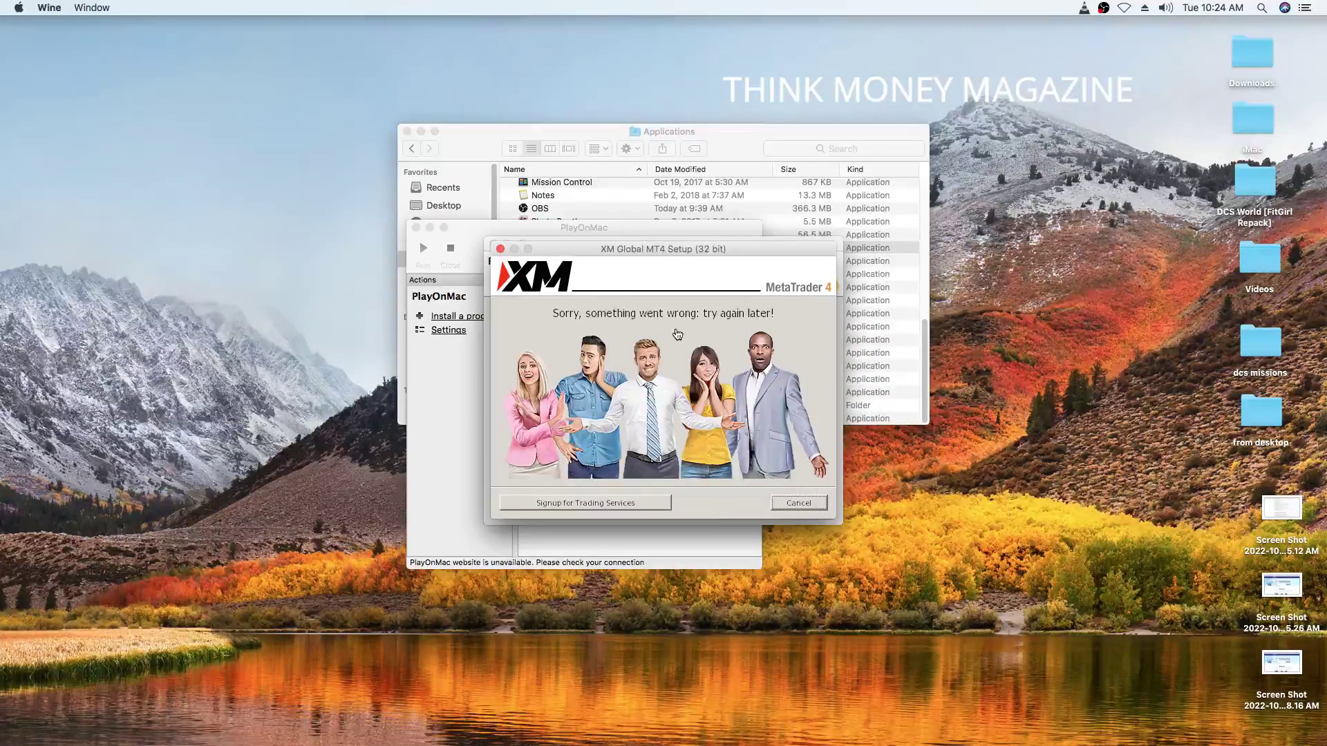
{"action": "left_click", "coordinate": [497, 249]}
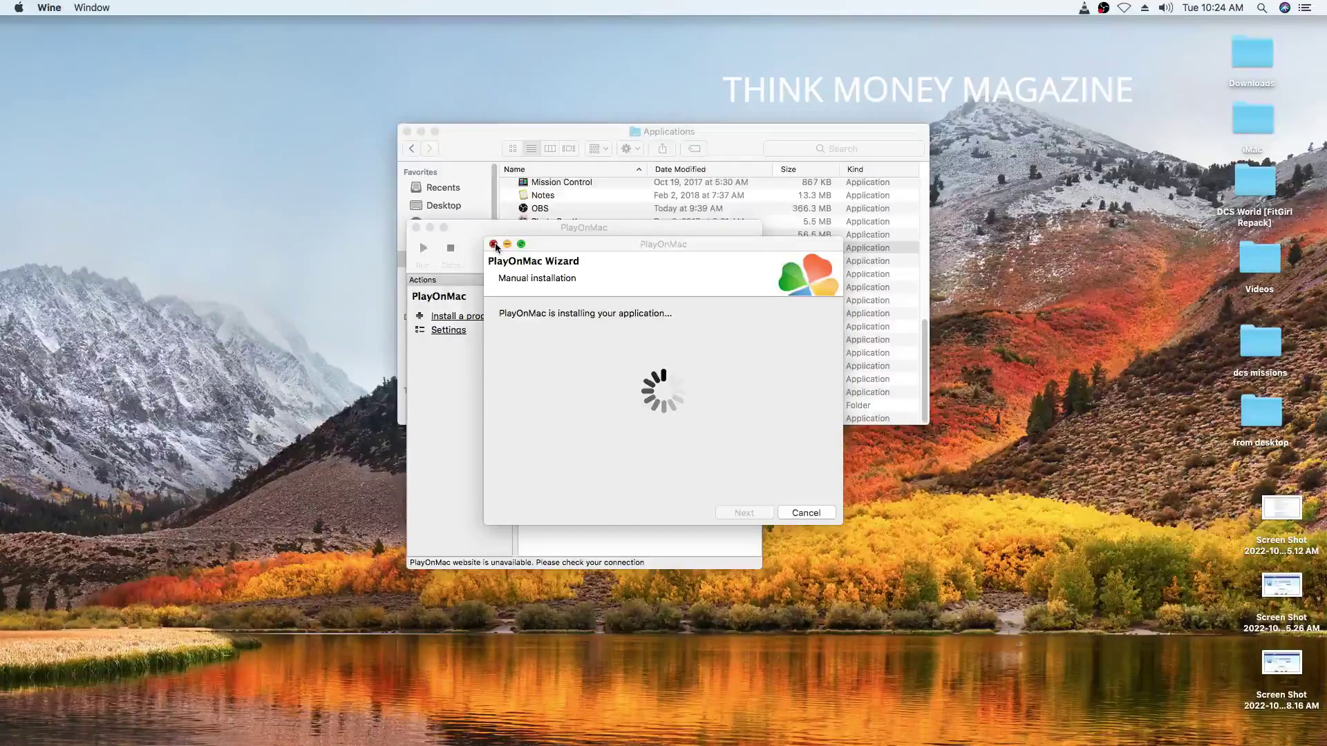
{"action": "left_click", "coordinate": [603, 250]}
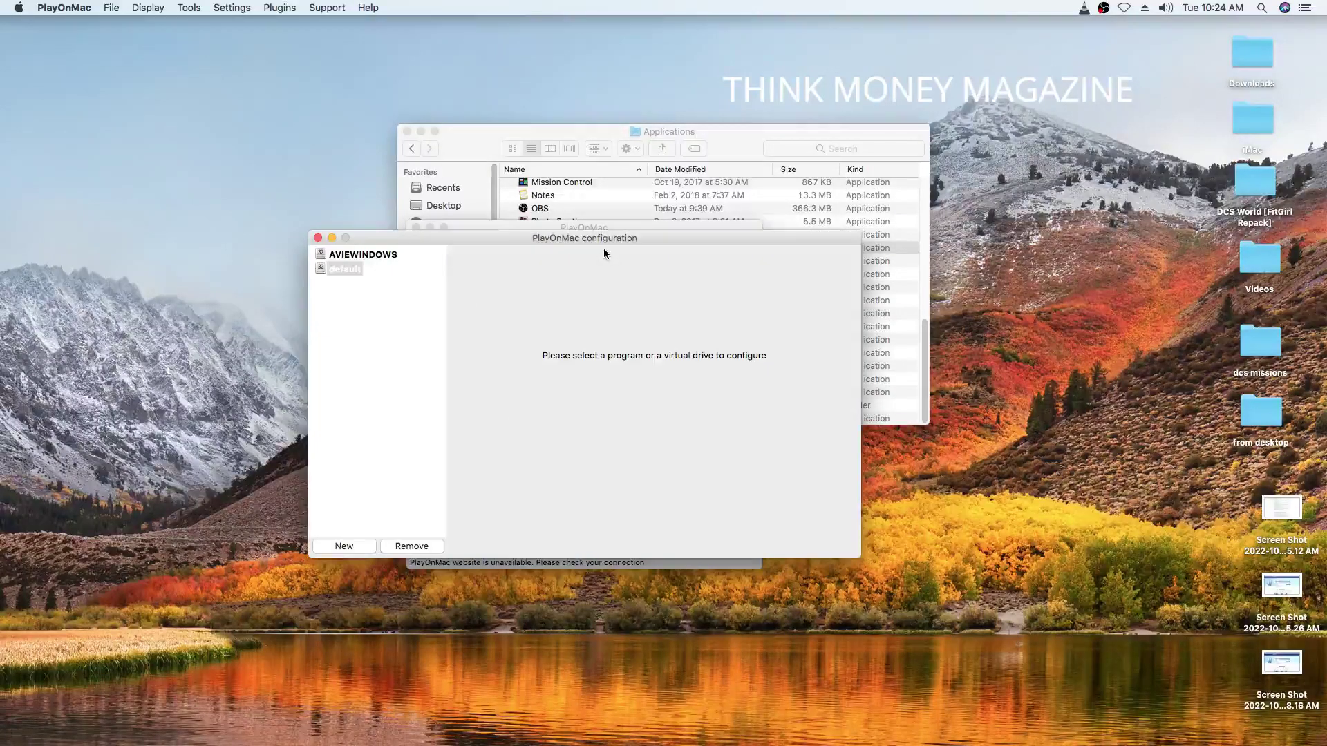
{"action": "left_click", "coordinate": [372, 256]}
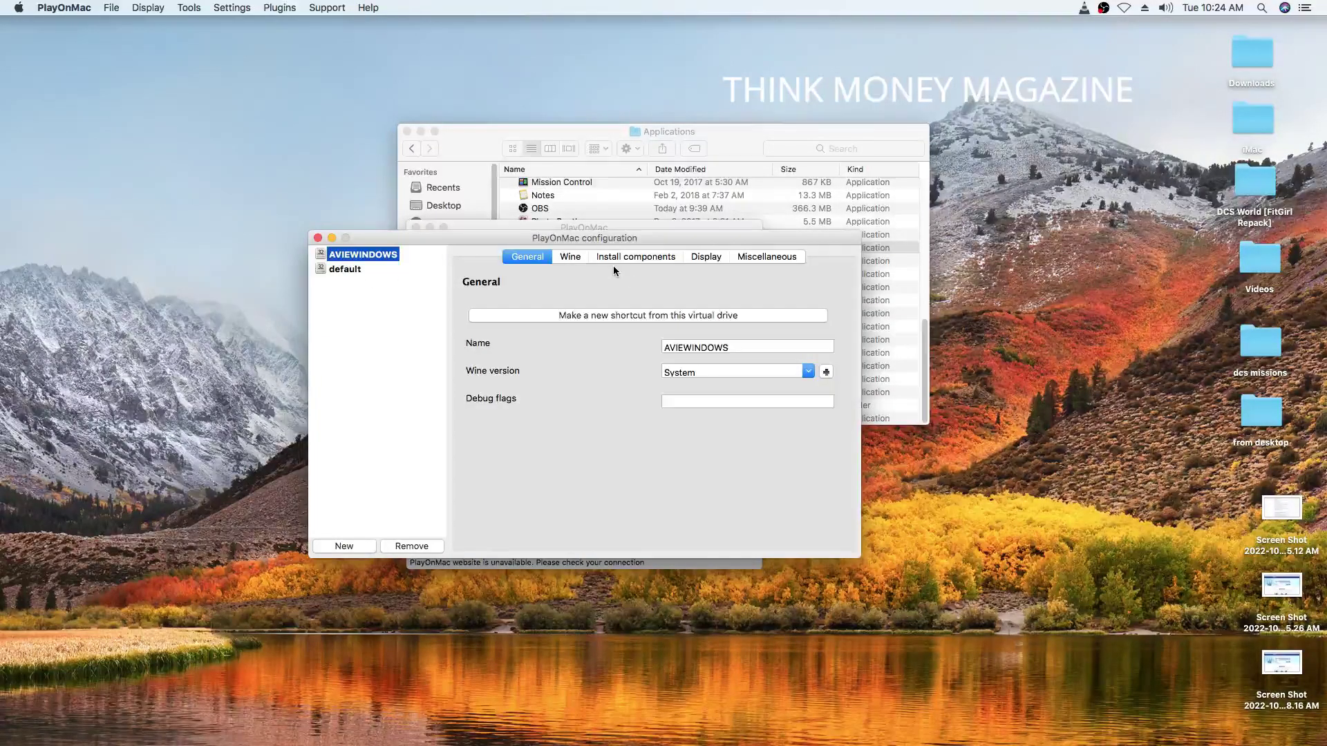
Set the AVIEWINDOWS drive's Wine Windows version to Windows 10 and apply it
{"action": "left_click", "coordinate": [571, 257]}
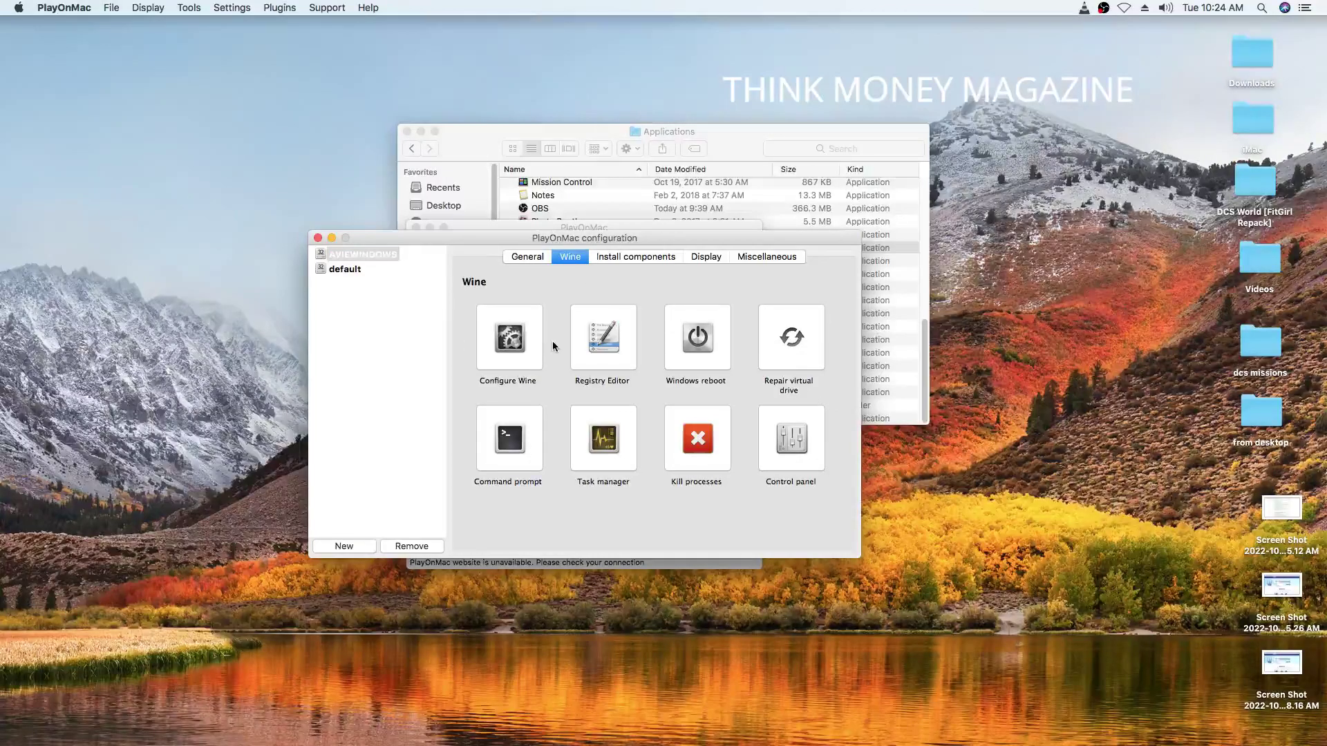
{"action": "left_click", "coordinate": [510, 339]}
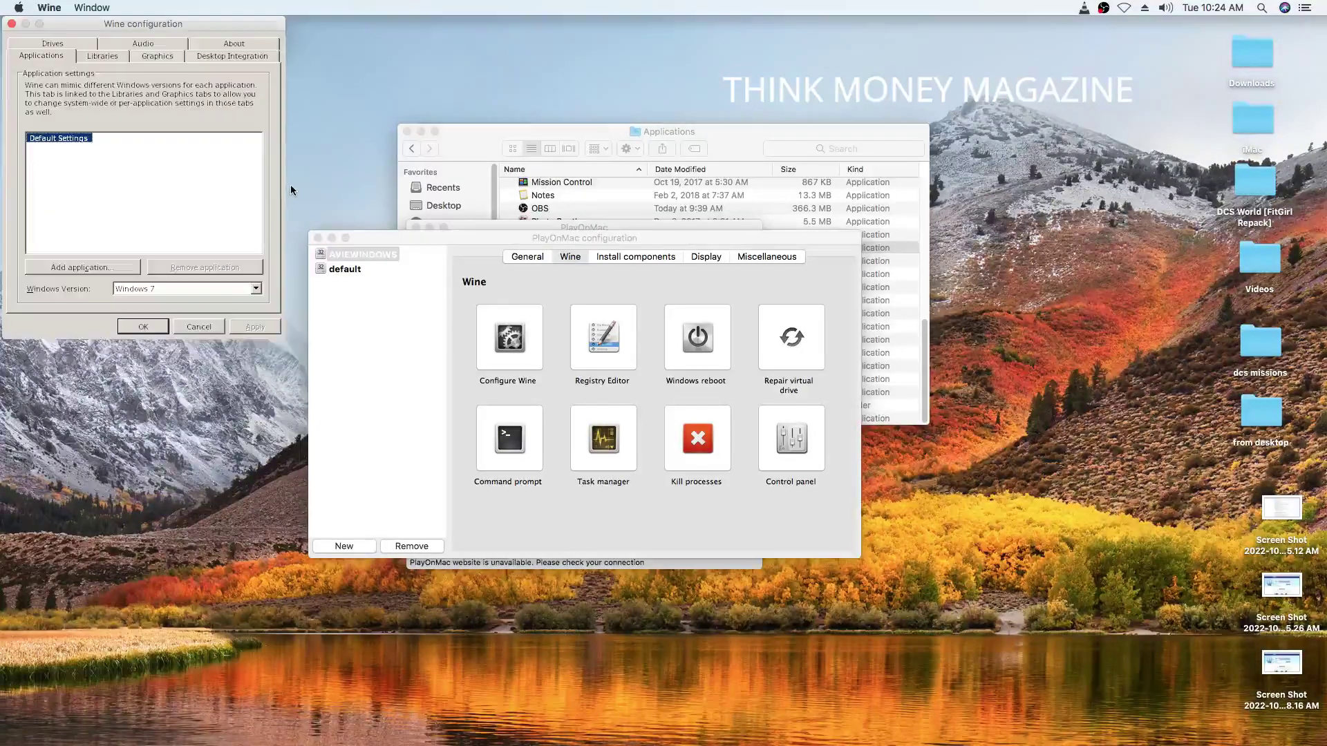
{"action": "left_click", "coordinate": [255, 290]}
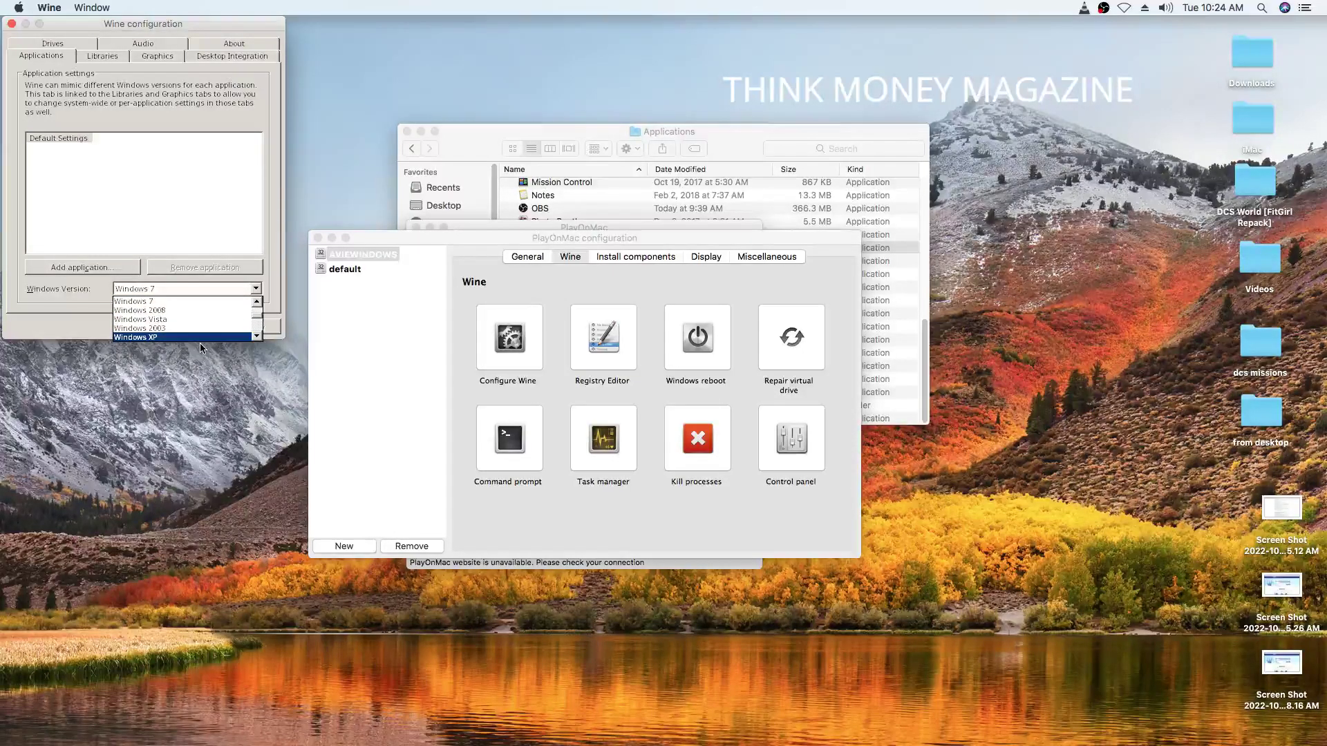
{"action": "scroll", "coordinate": [252, 310], "scroll_direction": "up", "scroll_amount": 4}
{"action": "left_click", "coordinate": [161, 302]}
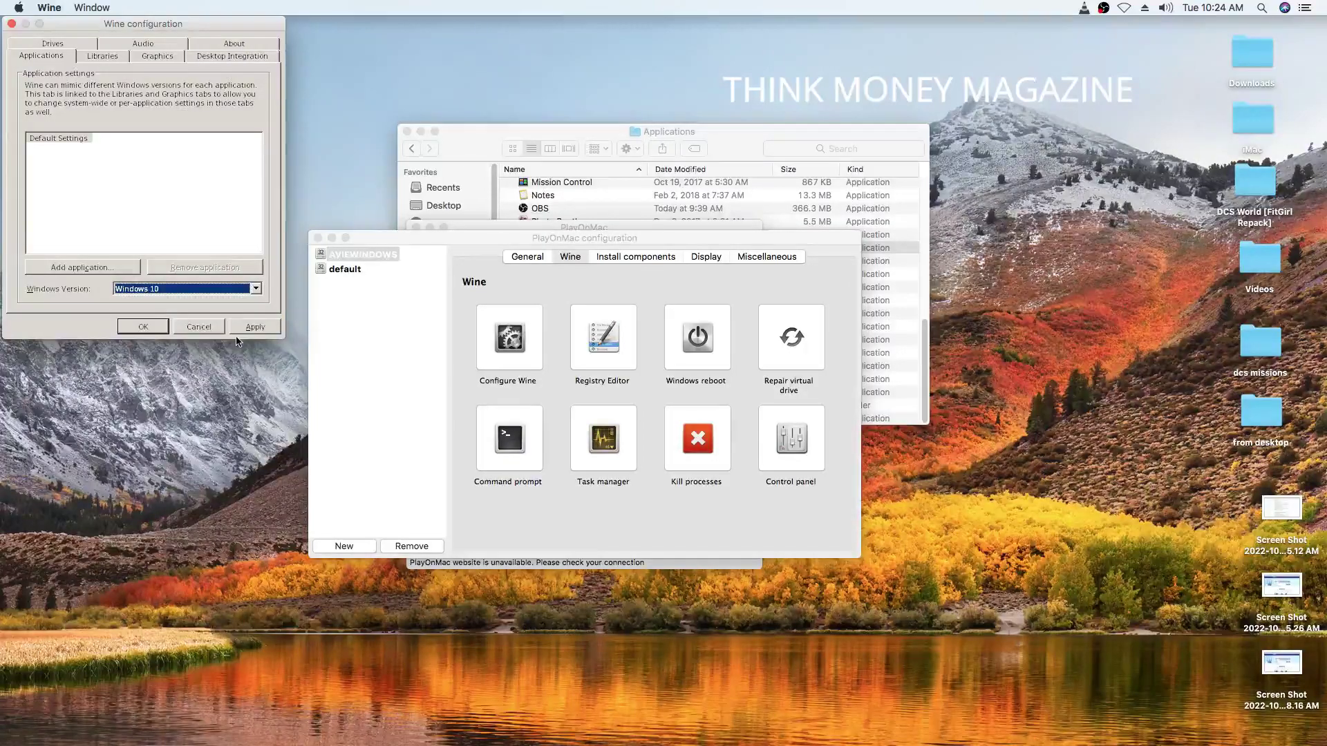
{"action": "left_click", "coordinate": [247, 327]}
{"action": "left_click", "coordinate": [144, 328]}
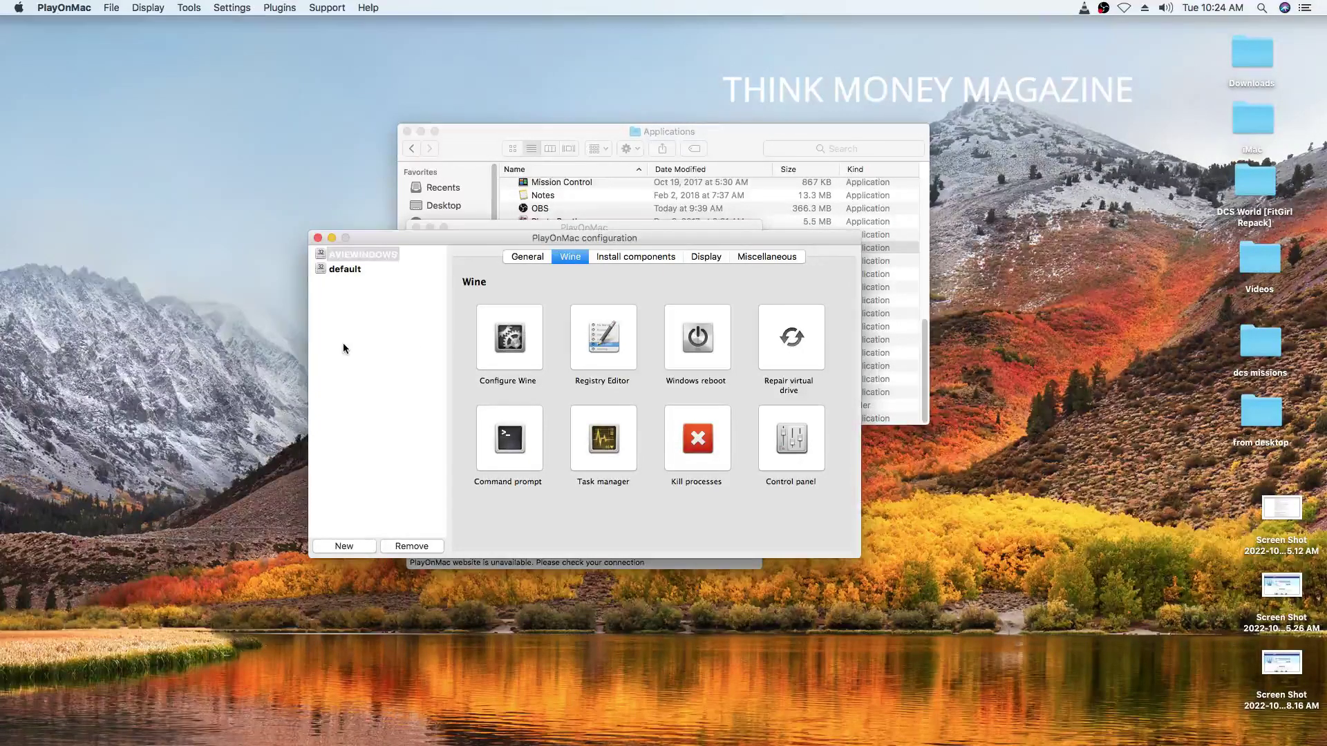
Close the drive configuration and begin installing a non-listed program
{"action": "left_click", "coordinate": [318, 239]}
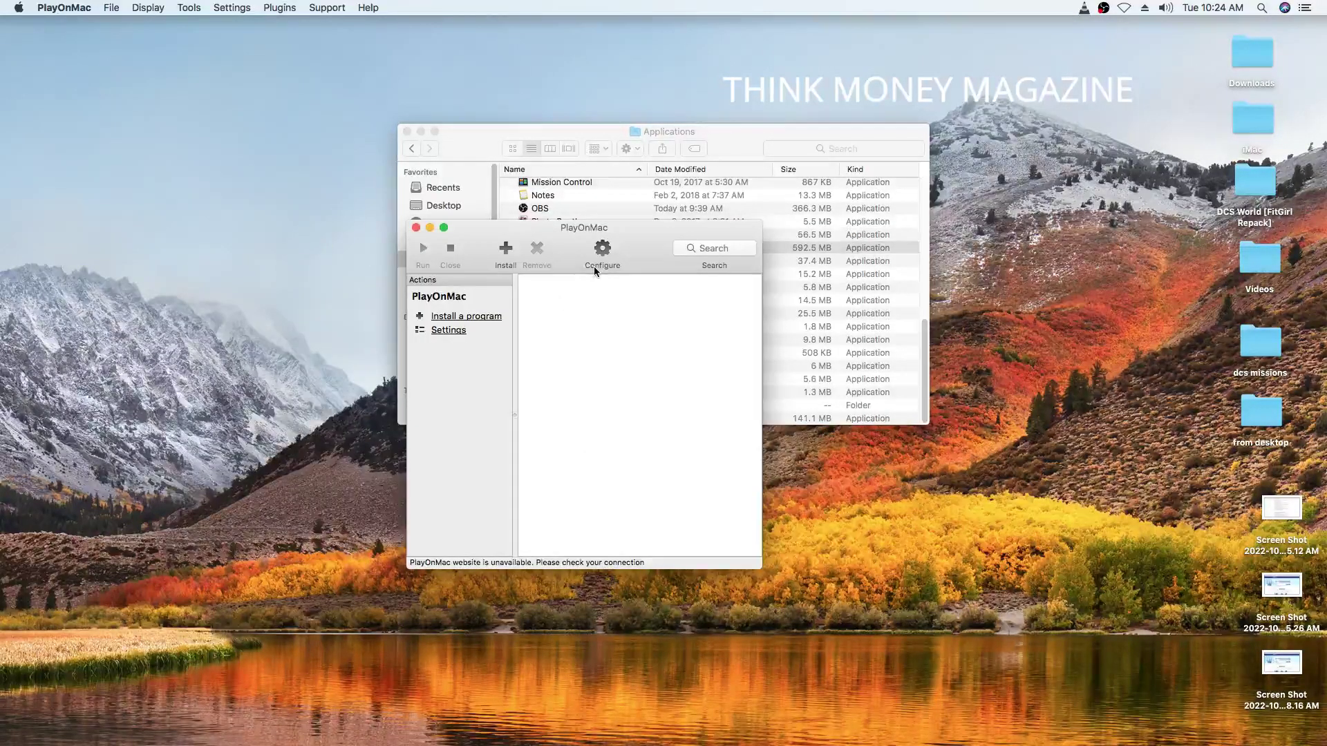
{"action": "left_click", "coordinate": [451, 320]}
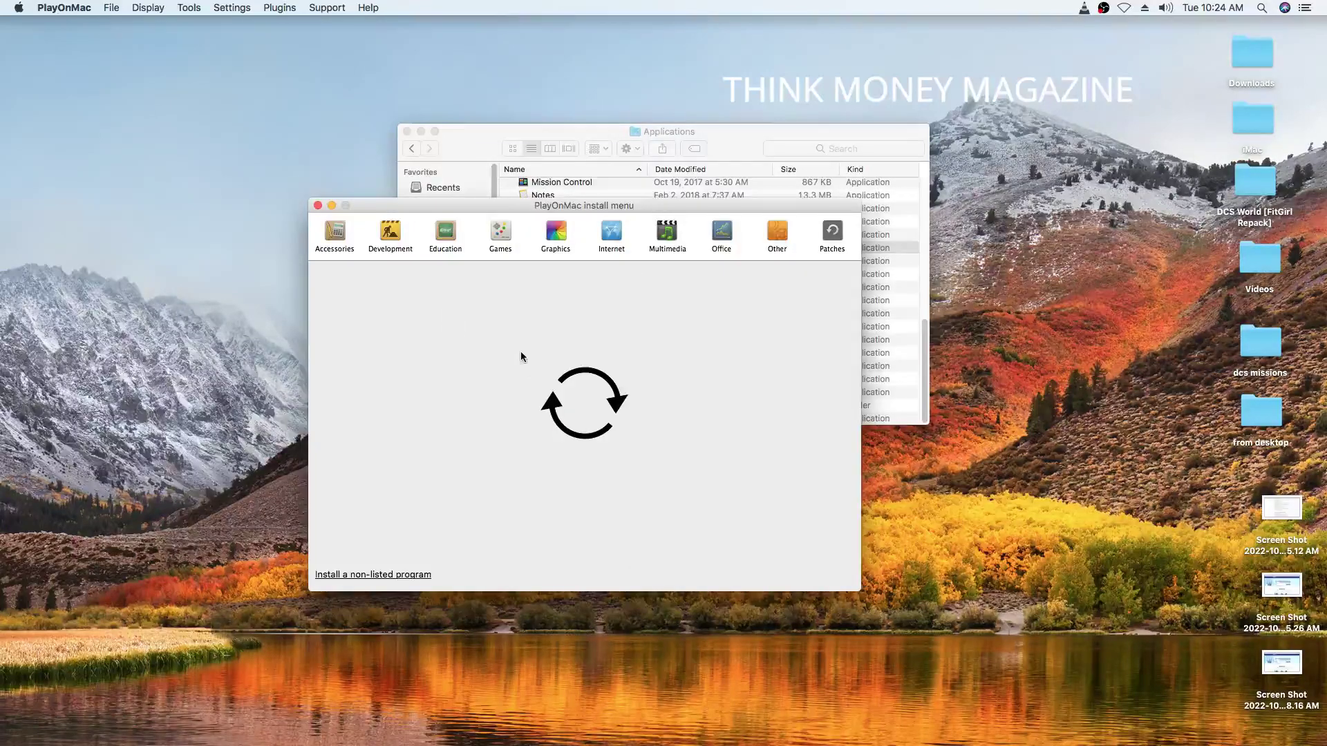
{"action": "left_click", "coordinate": [389, 576]}
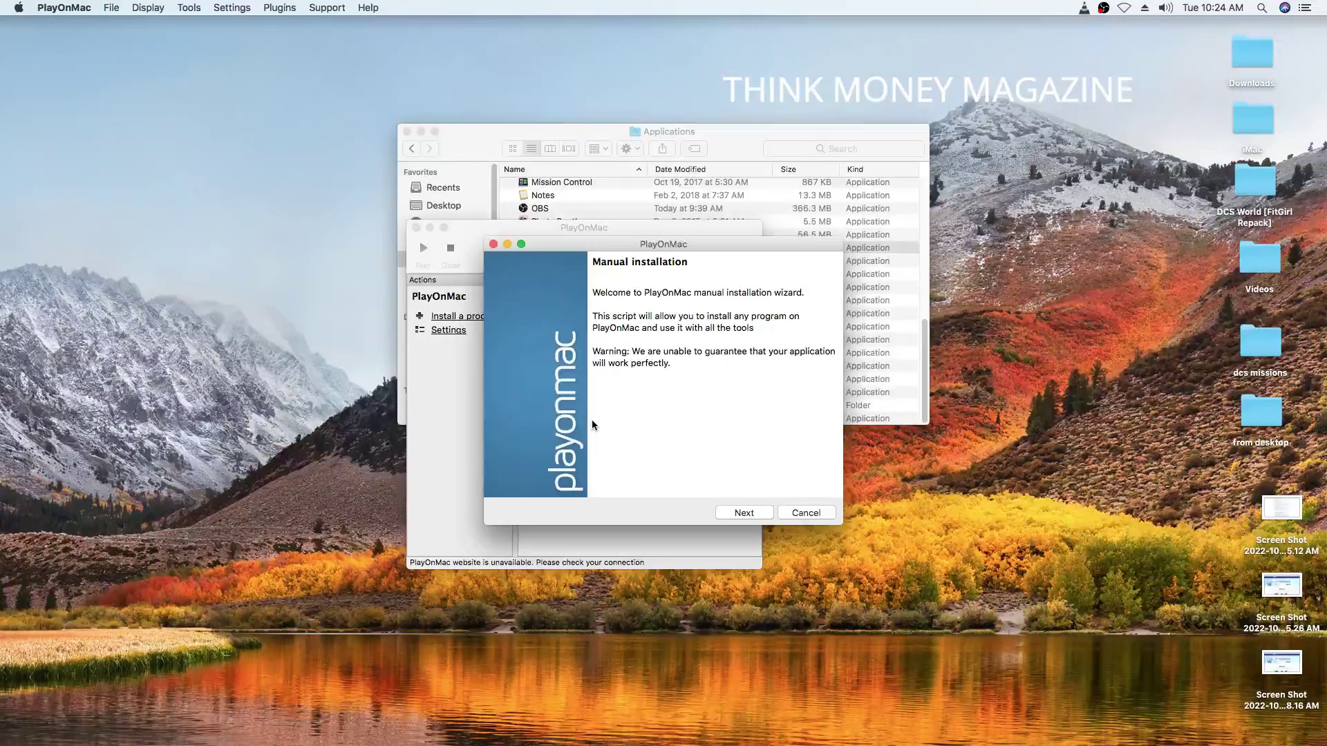